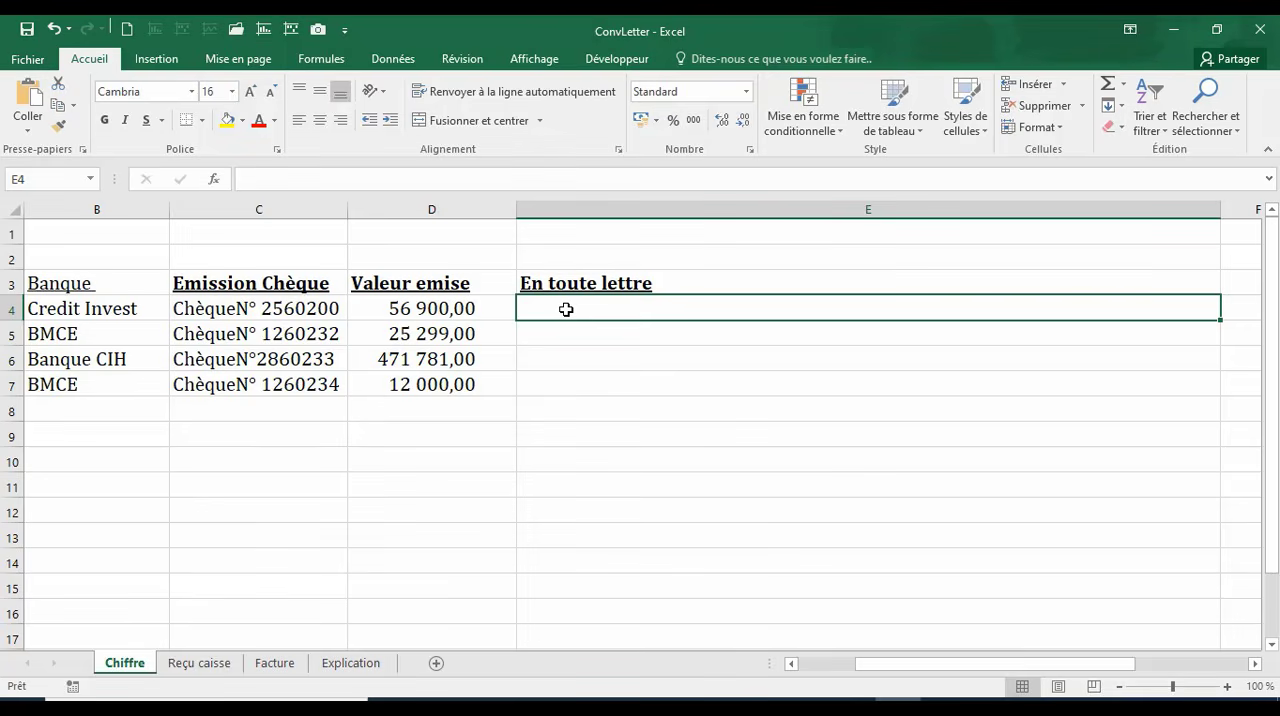
Step: Enter the first cheque amount in words in E4 as "Cinquante-Six Mille Neuf cents"
text(Cinquan)
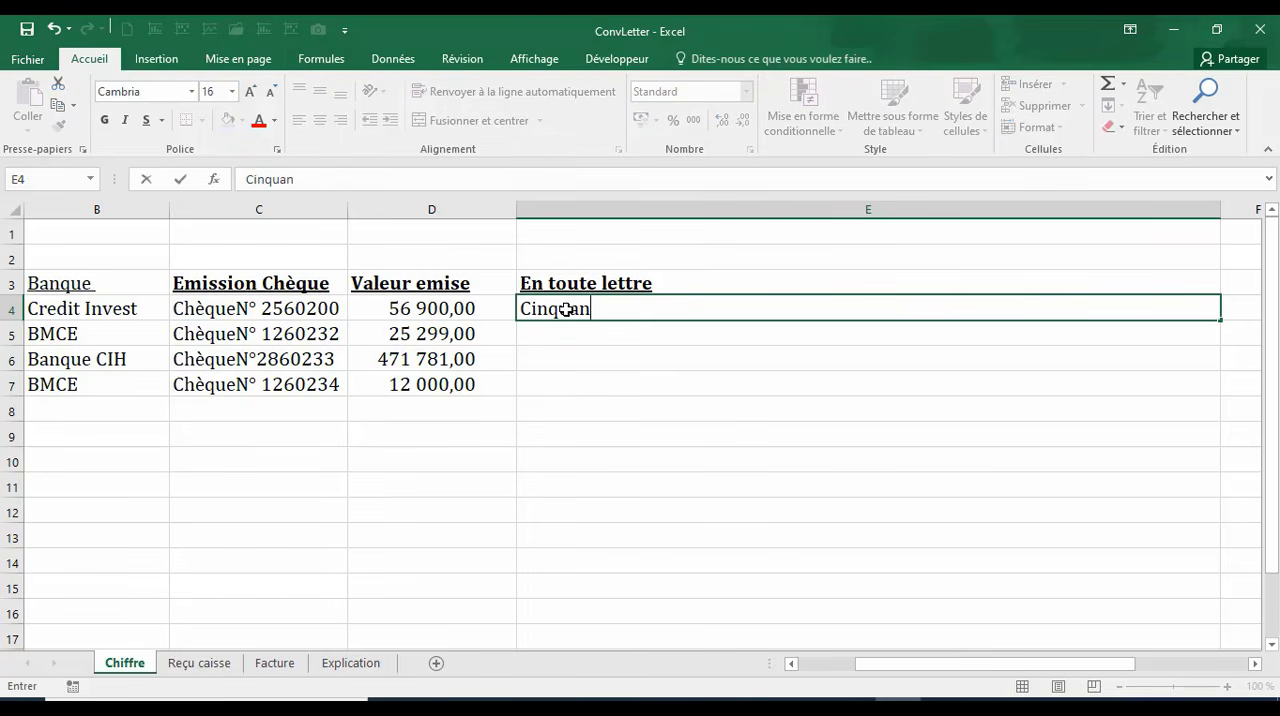
text(te-Six Mille)
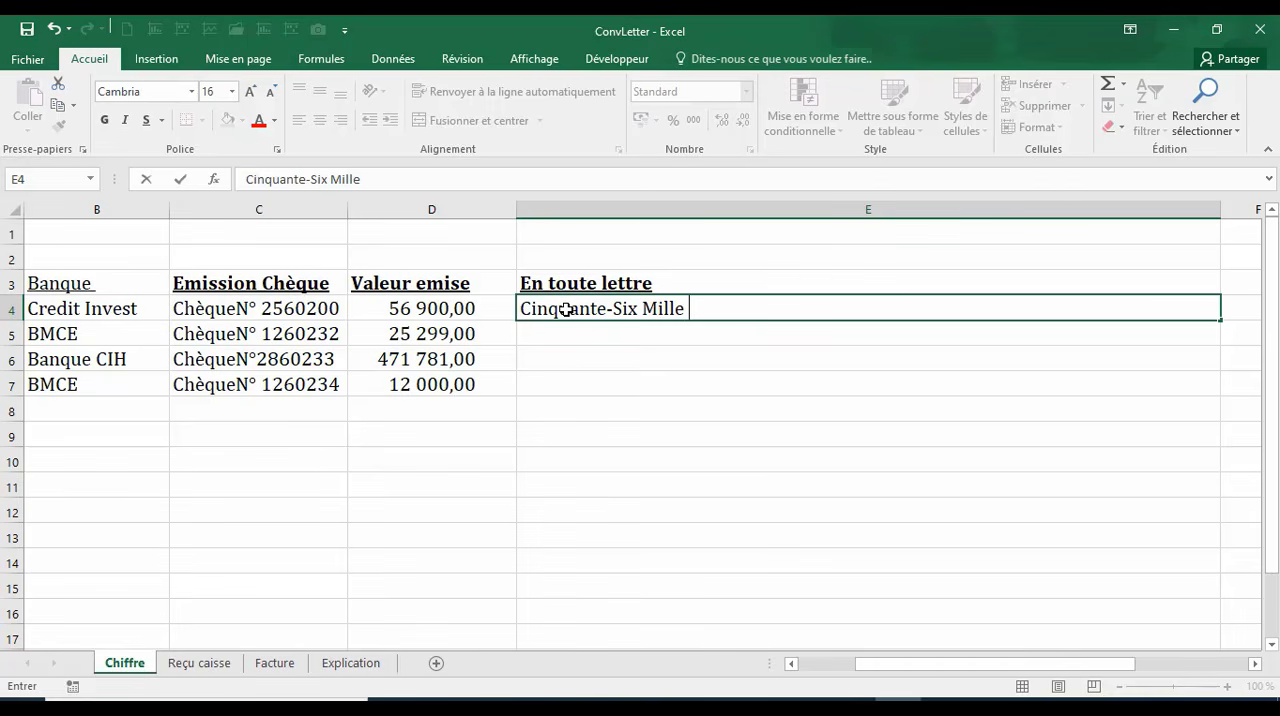
text( Neuf cents)
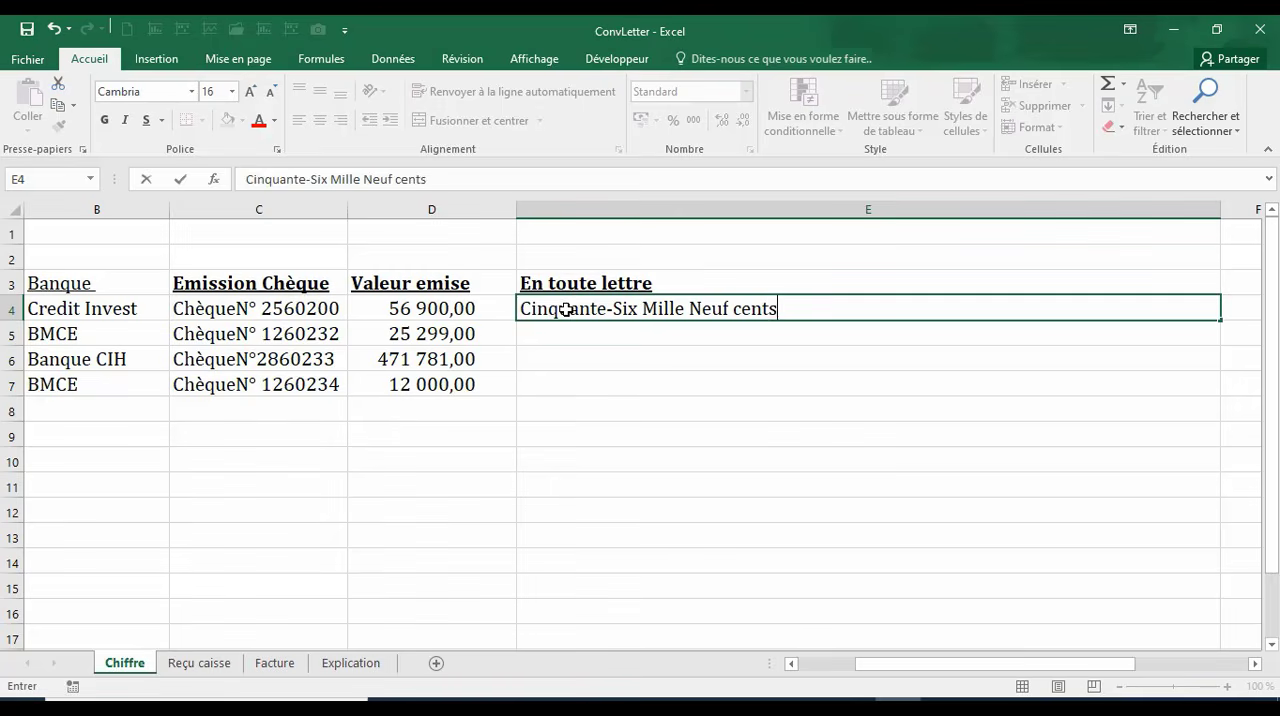
key(Return)
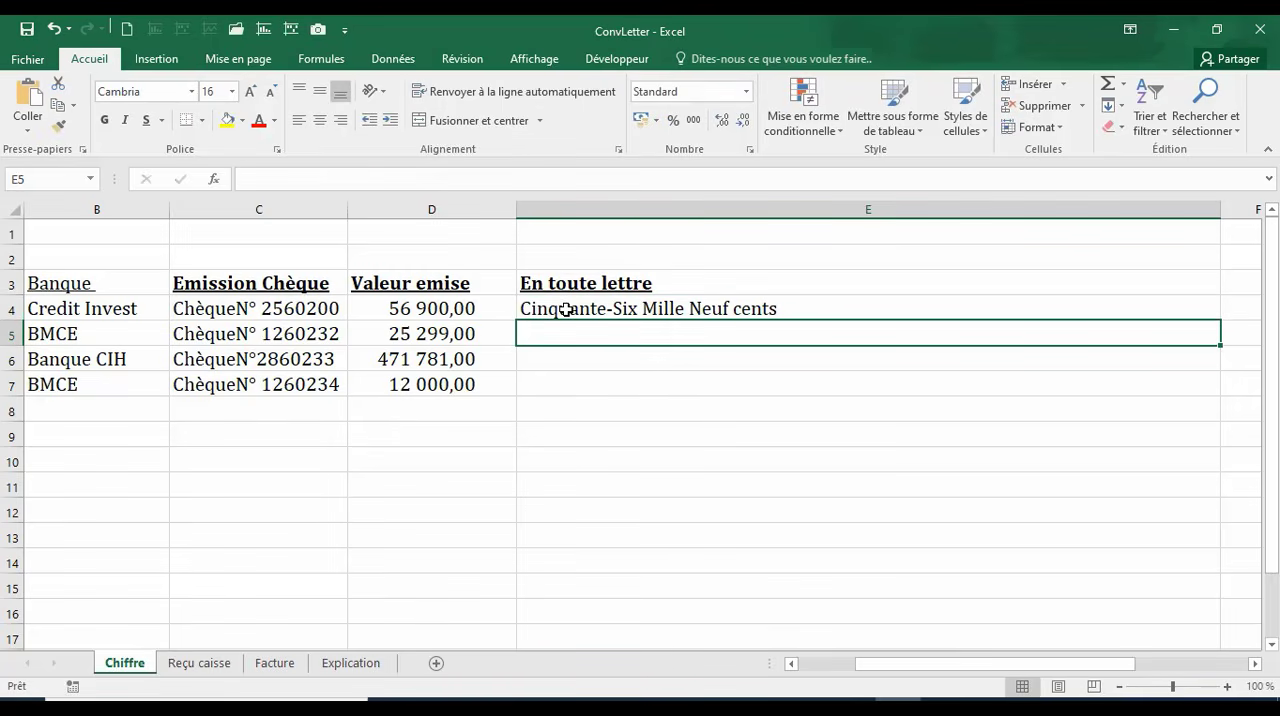
Step: Enter "Vingt-cinq mille eux cente Quatre-vingt-dix-neuf" in E5 as the second cheque amount in words
text(Vingt)
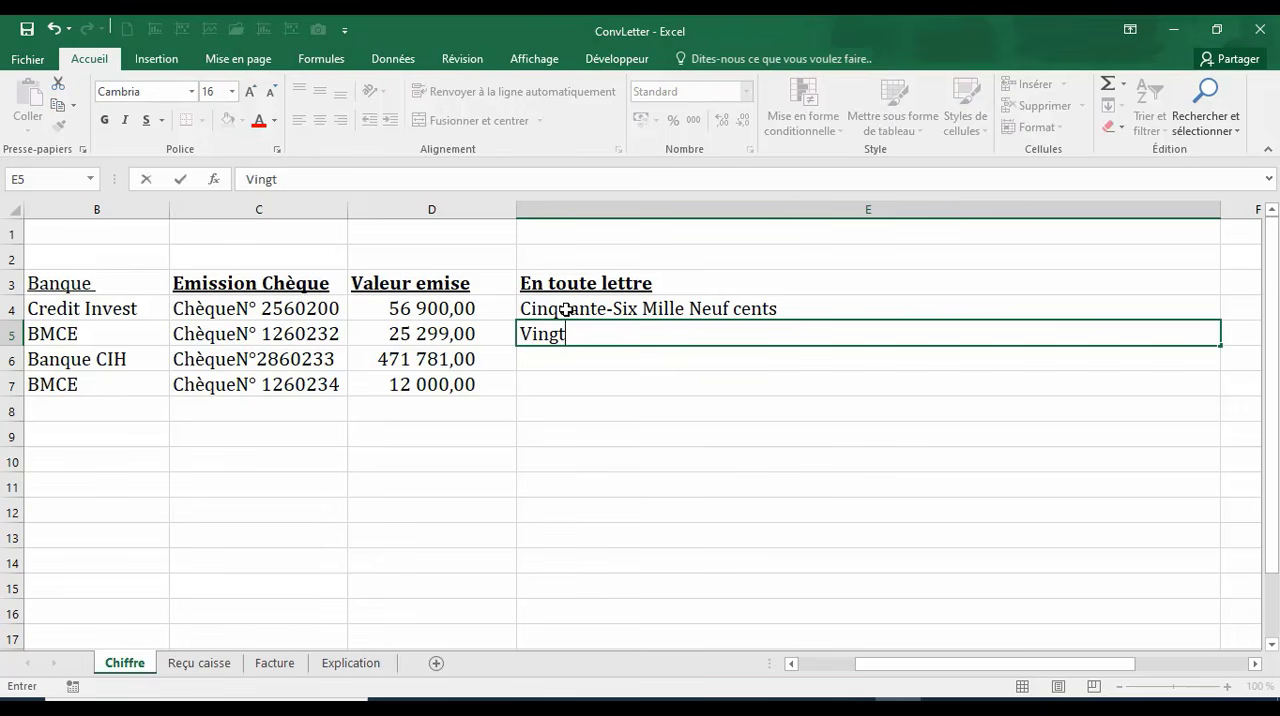
text(-cinq mille)
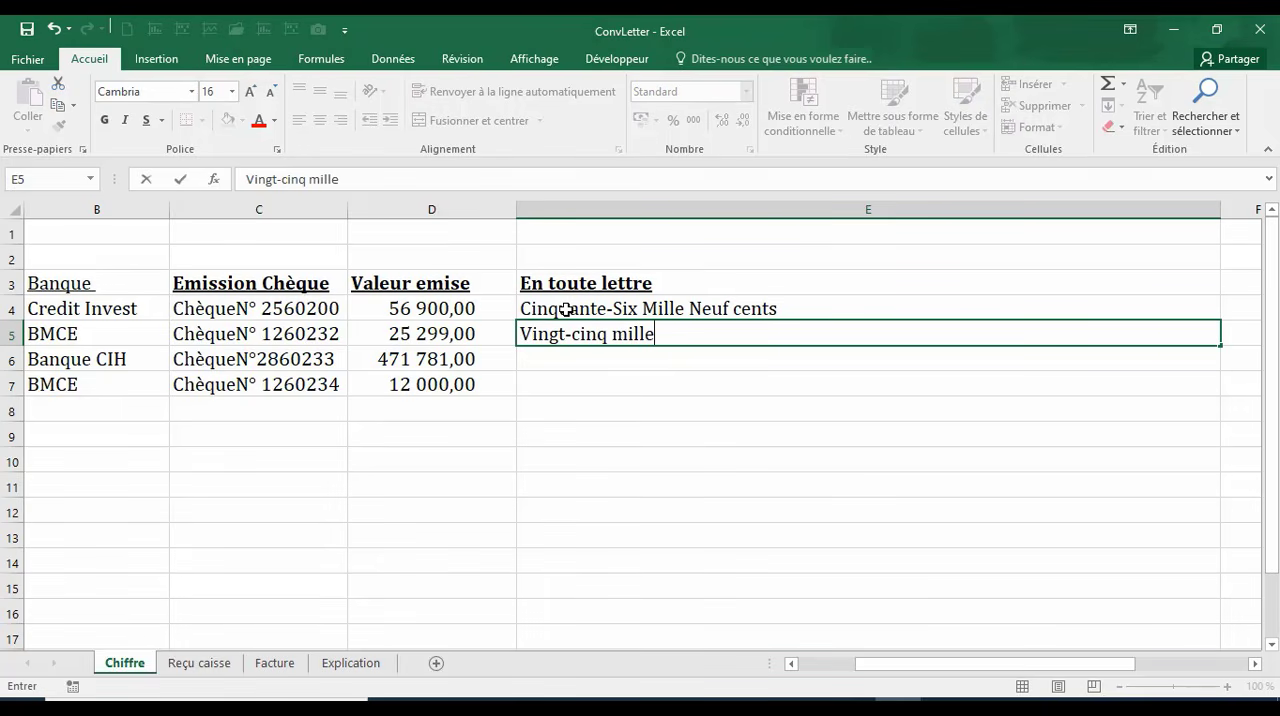
text( eux cente)
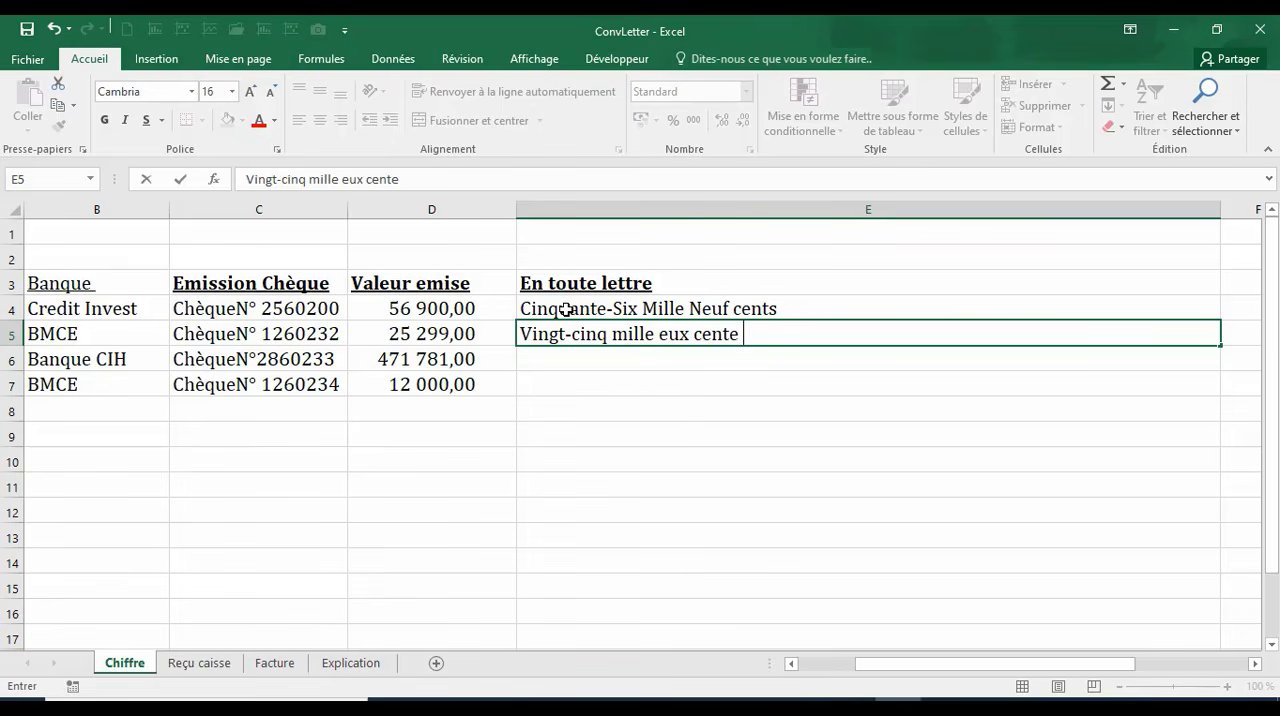
text( Quatre)
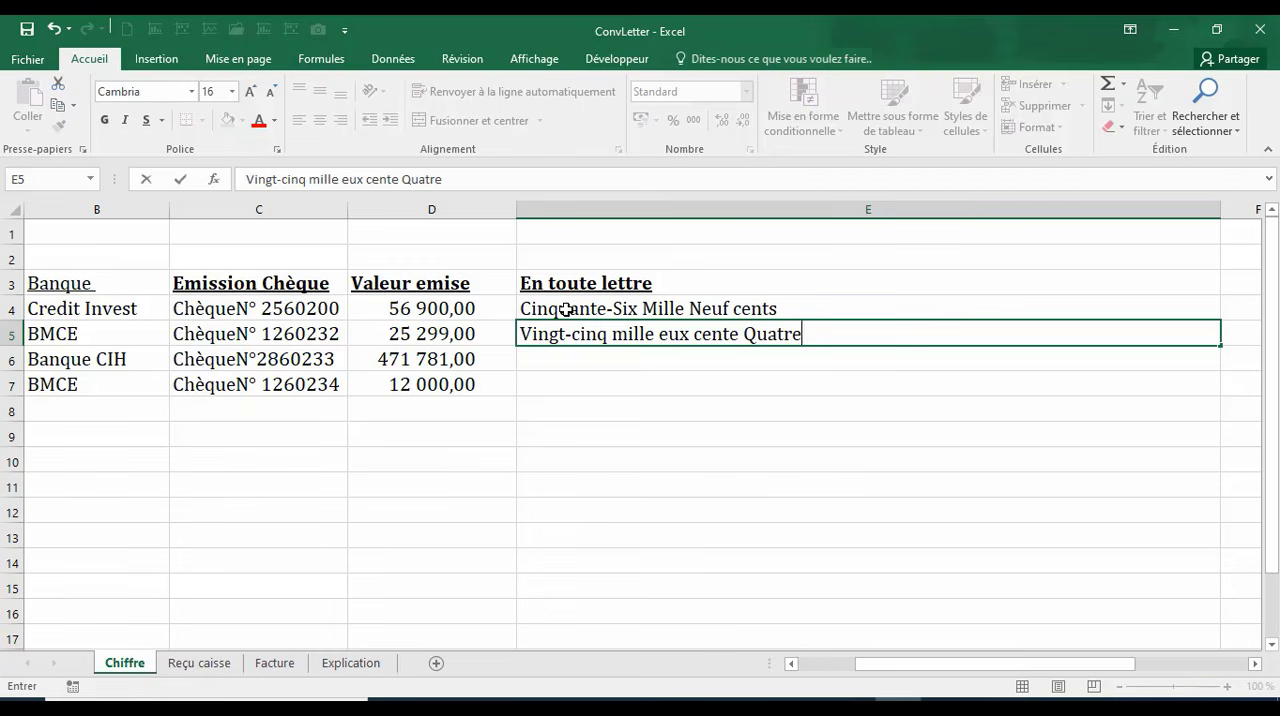
text(-vingt-dix)
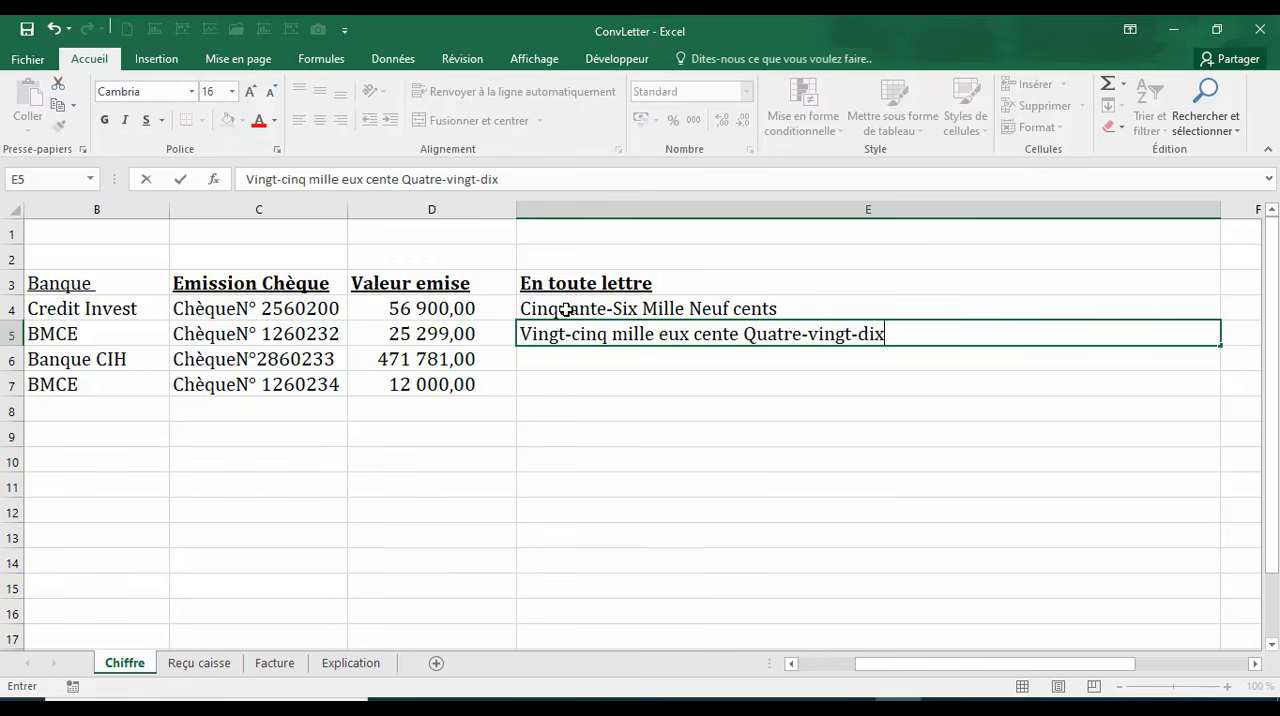
text(-neuf)
key(Return)
Step: Correct the text in E5 to "Vingt-cinq mille Deux cent Quatre-vingt-dix-neuf"
click(566, 308)
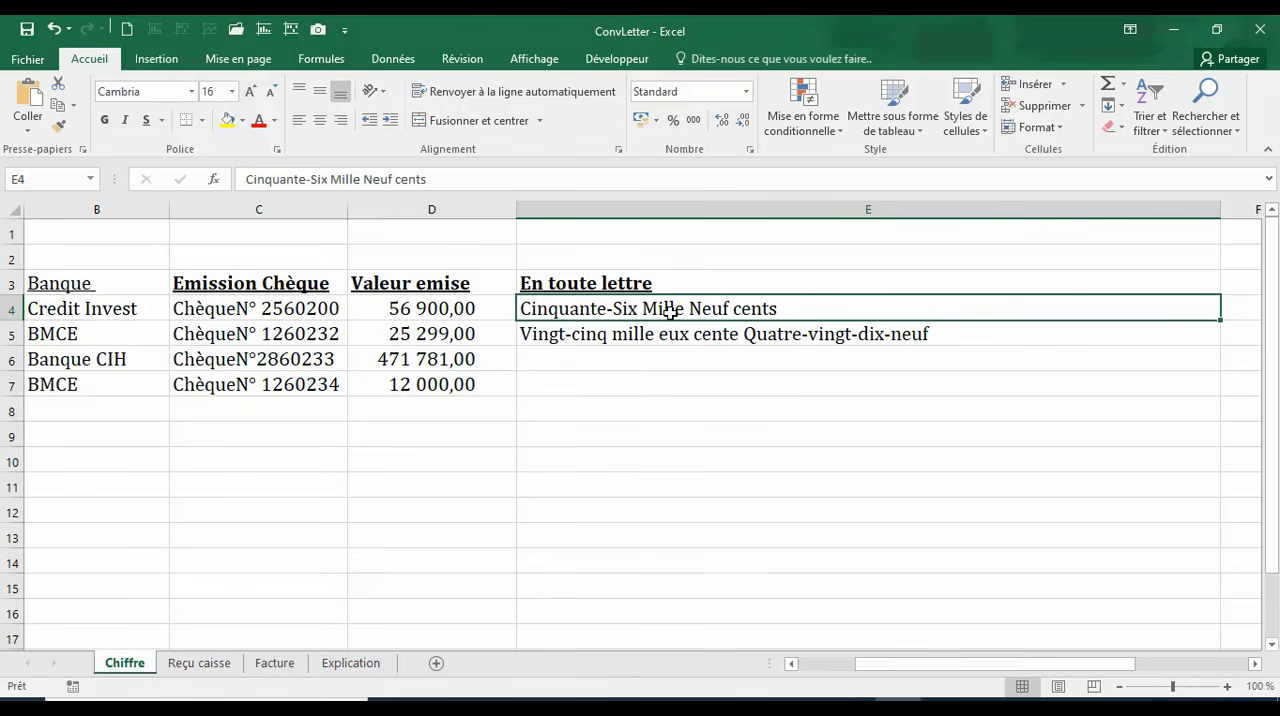
click(546, 338)
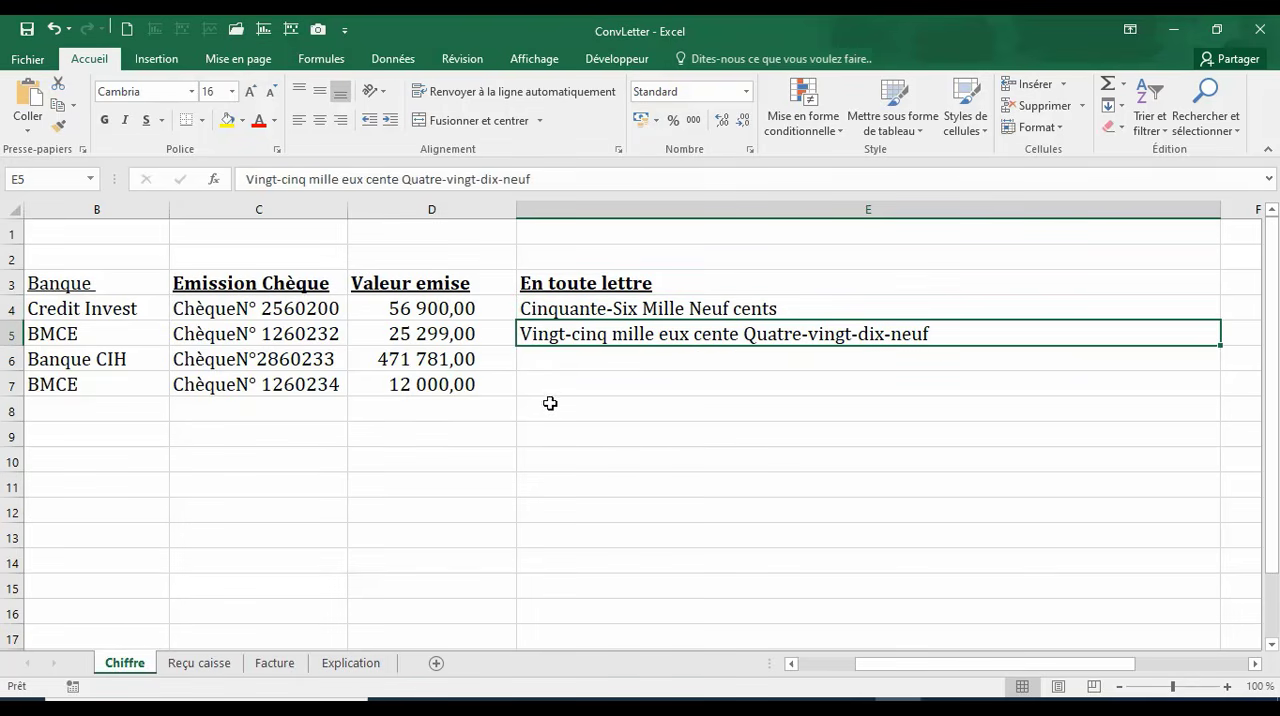
double_click(660, 338)
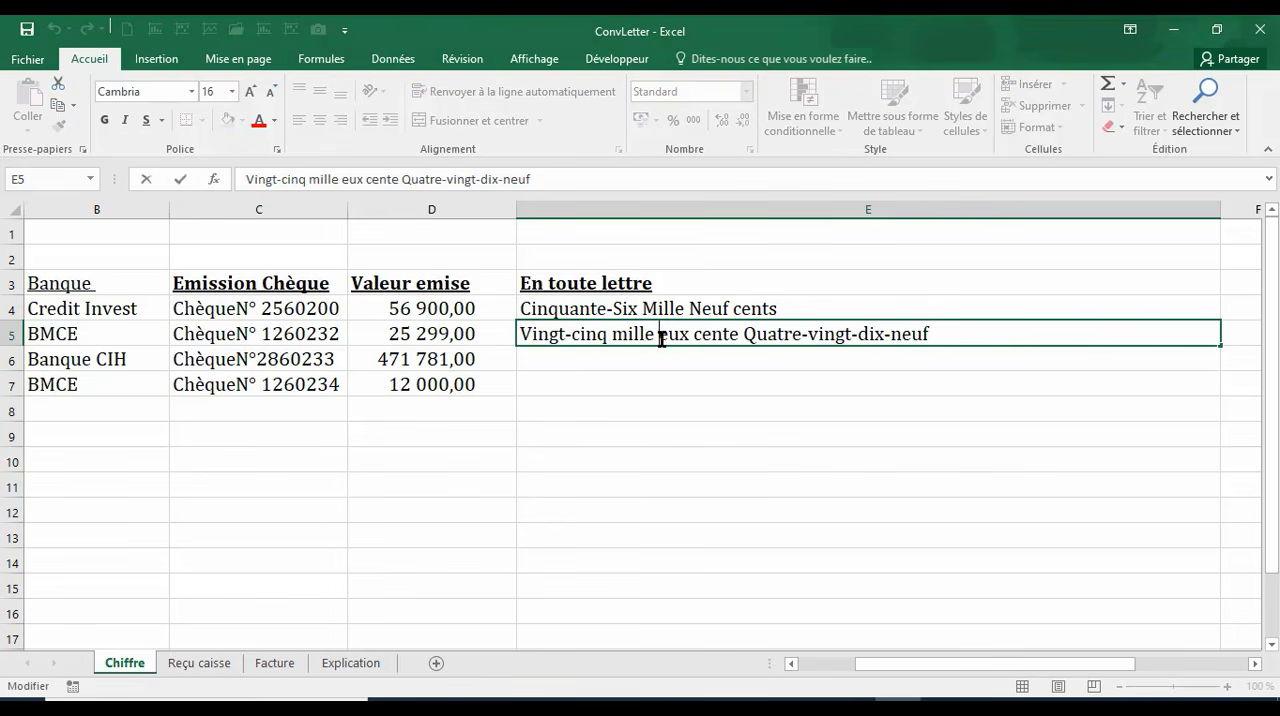
text(D)
click(677, 422)
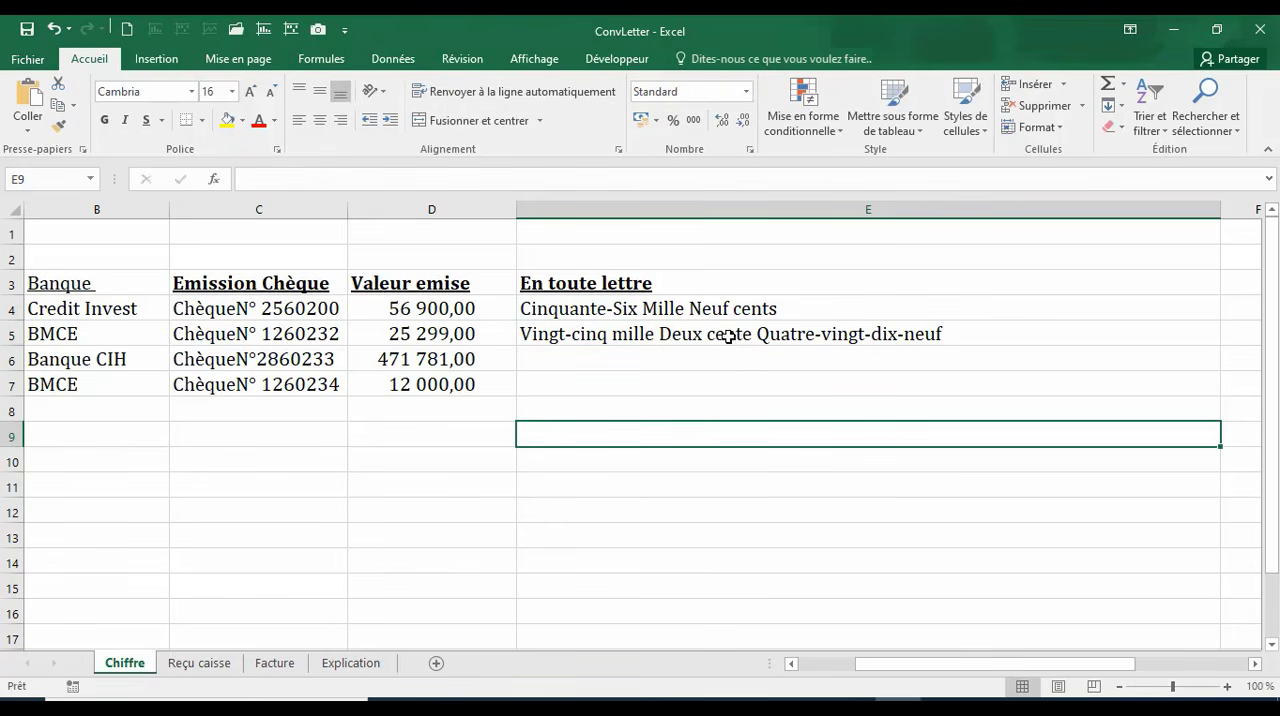
click(740, 336)
double_click(741, 336)
key(Delete)
click(742, 427)
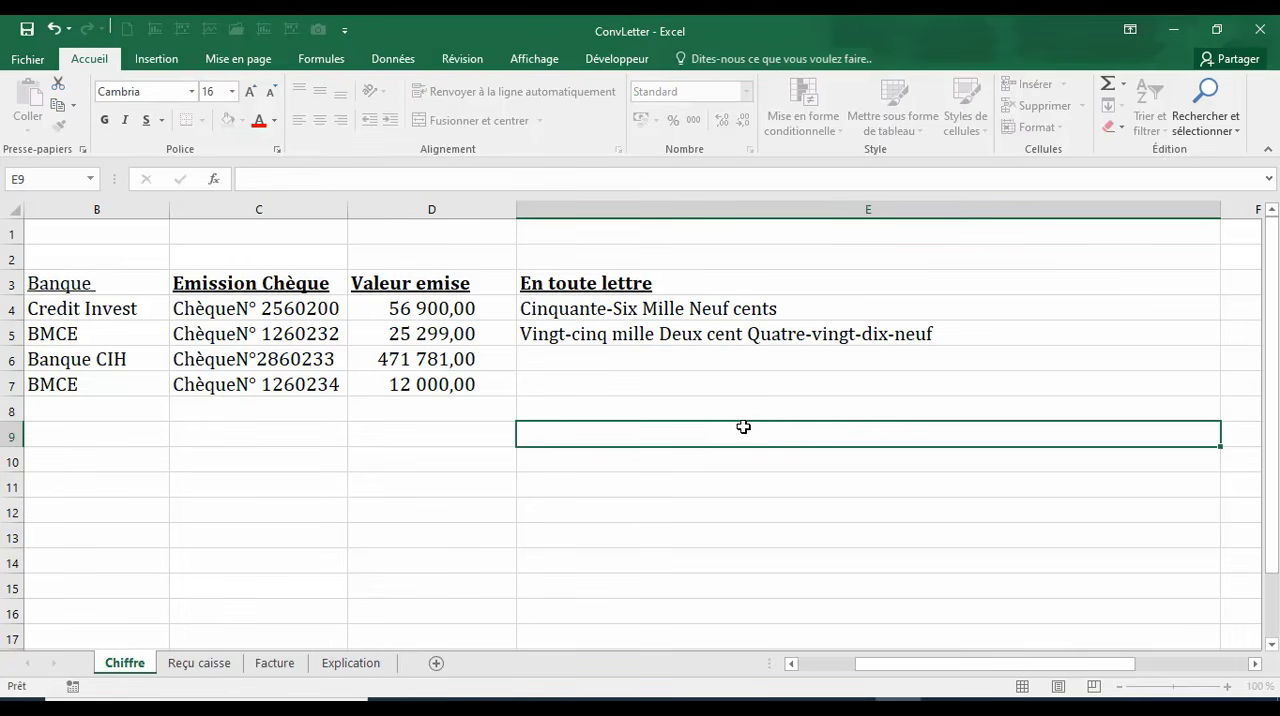
Step: Clear the manually written amounts under the "En toute lettre" heading
drag(629, 308, 640, 379)
key(Delete)
Step: Enter the formula =ConvNumberLetter(D4) in E4 to convert the cheque value into words
click(619, 306)
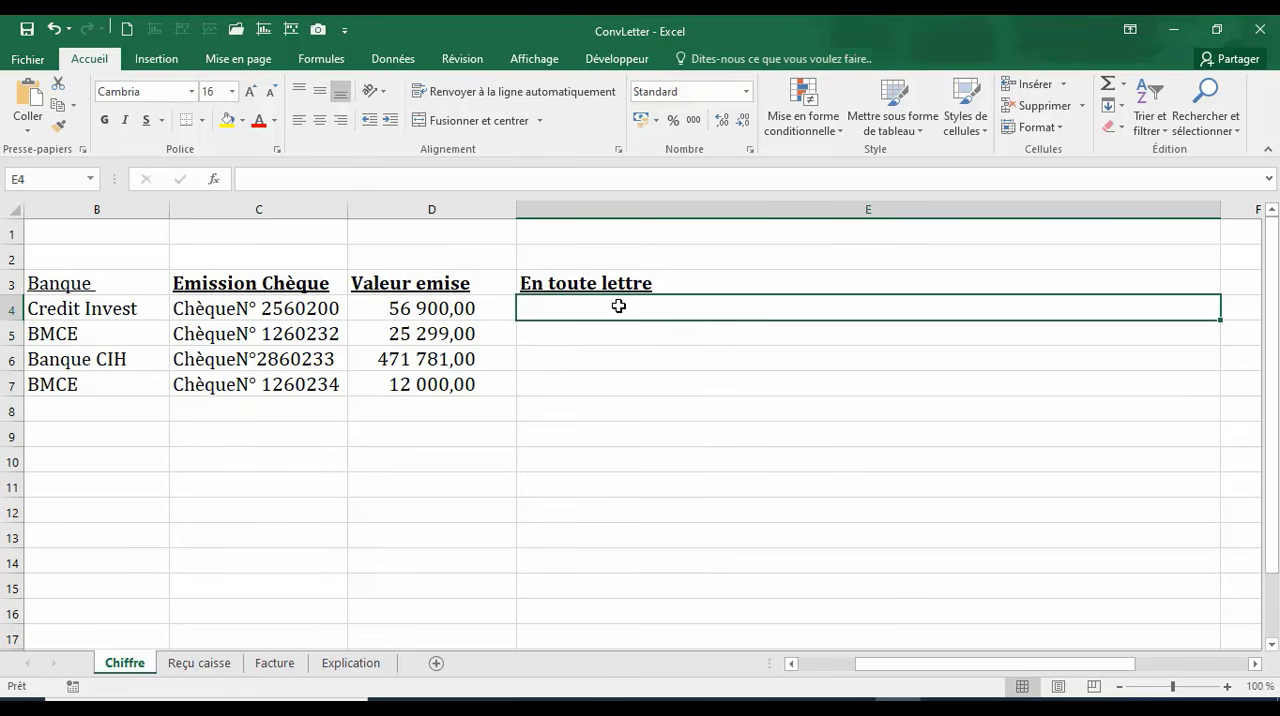
text(CONV)
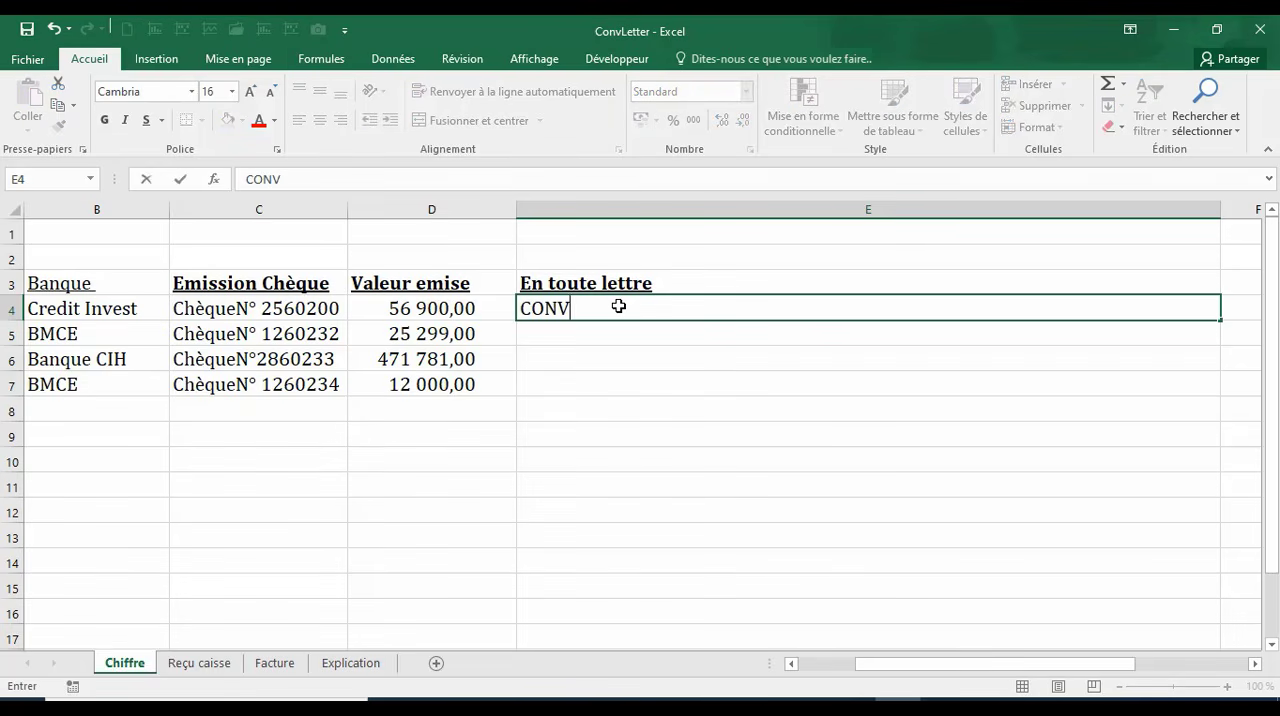
key(BackSpace)
key(BackSpace)
key(BackSpace)
key(BackSpace)
text(=conv)
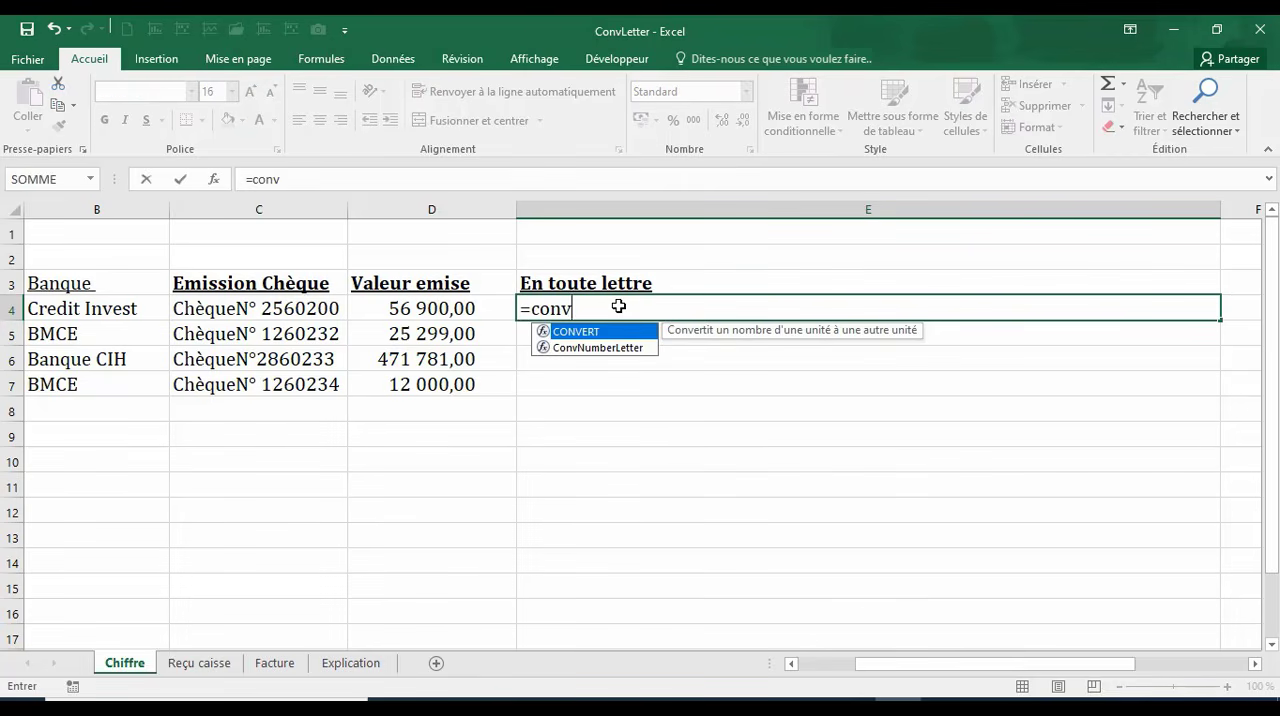
double_click(580, 348)
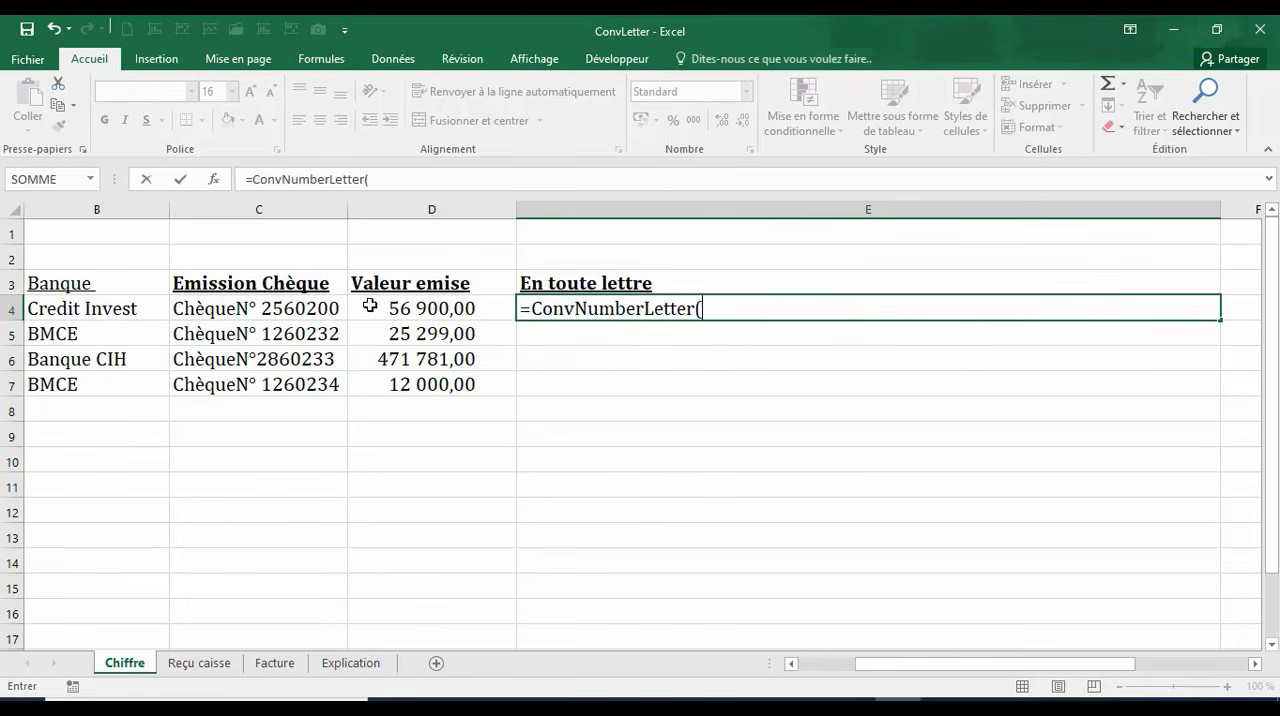
click(403, 315)
text())
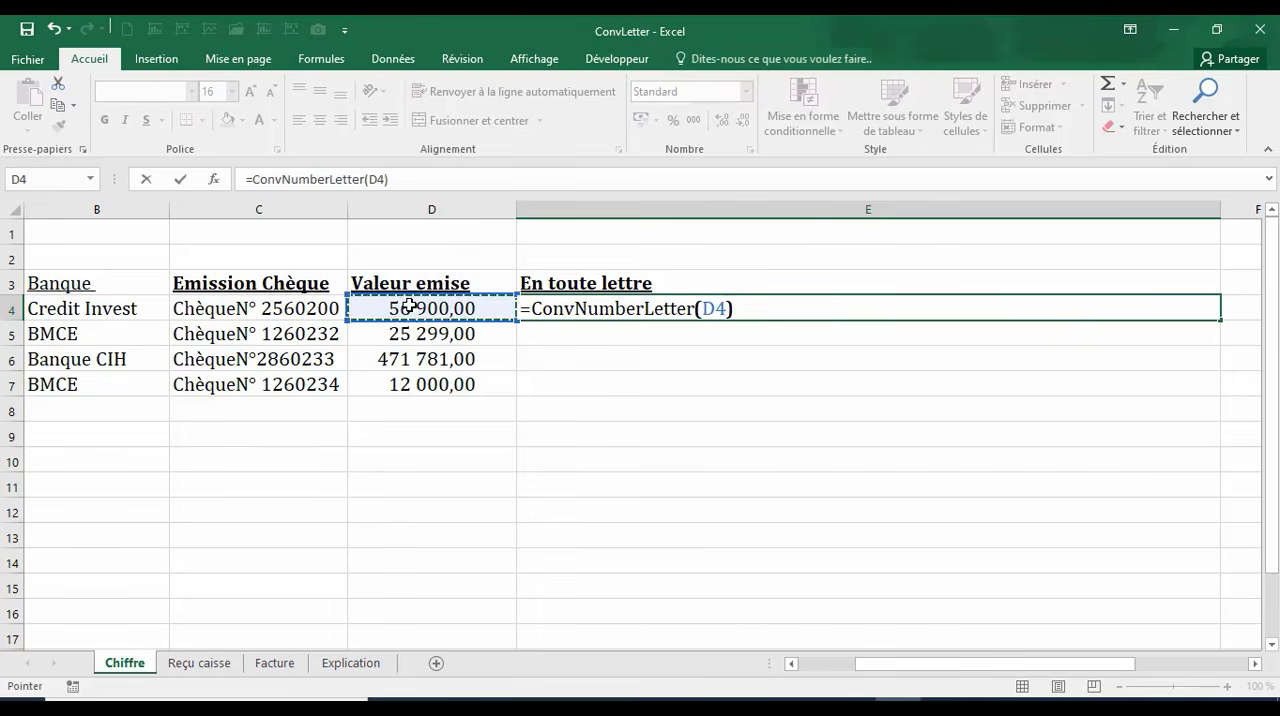
key(Return)
Step: Fill the ConvNumberLetter formula from E4 down to E7 for the remaining cheques
click(560, 306)
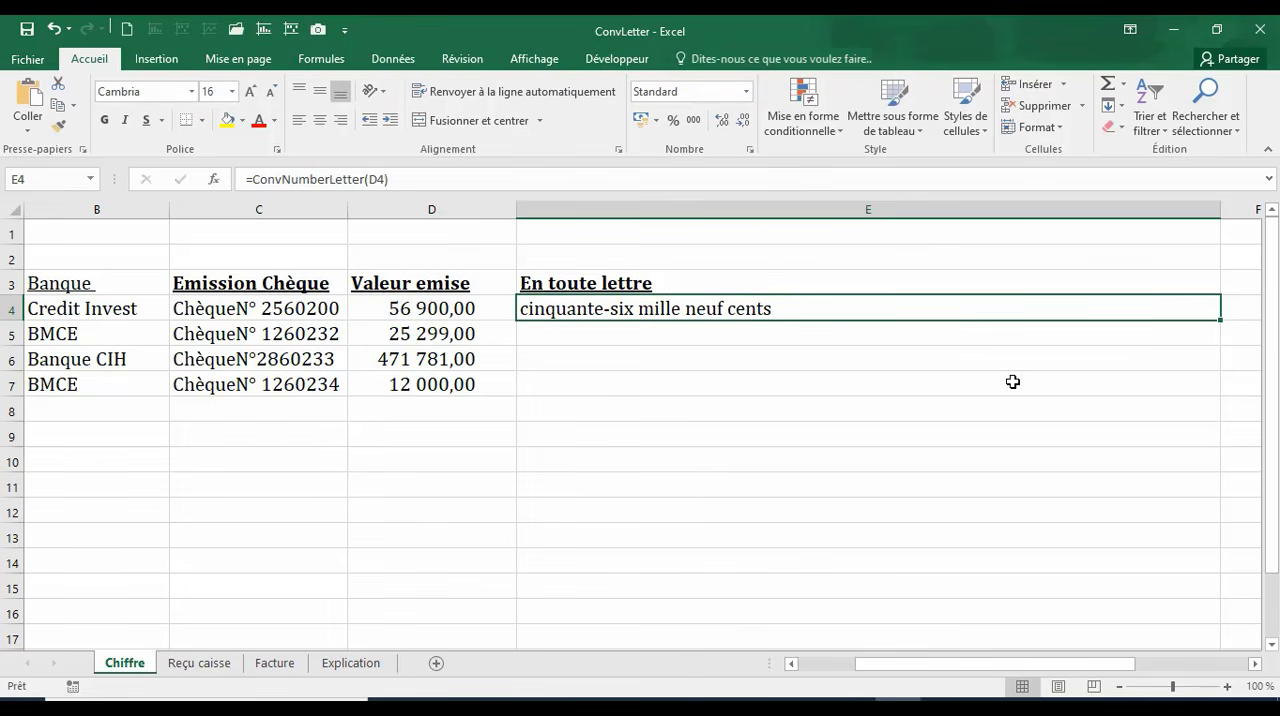
double_click(1216, 322)
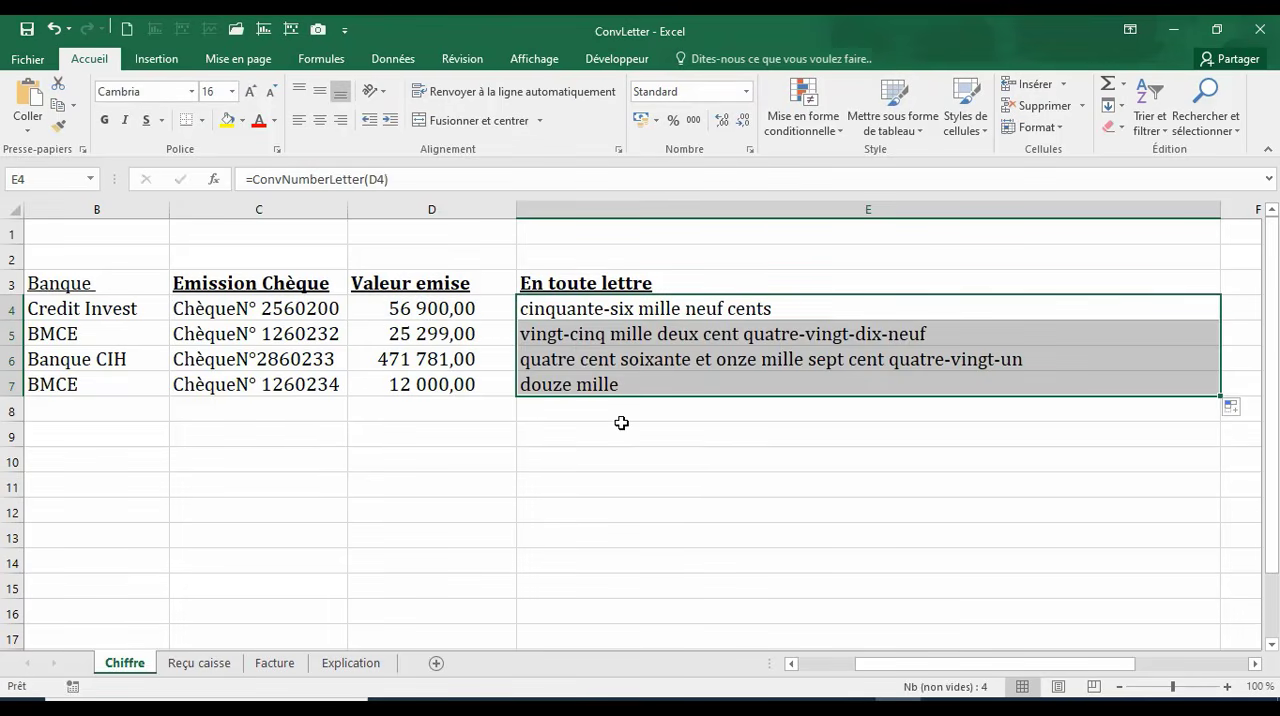
click(598, 368)
click(588, 388)
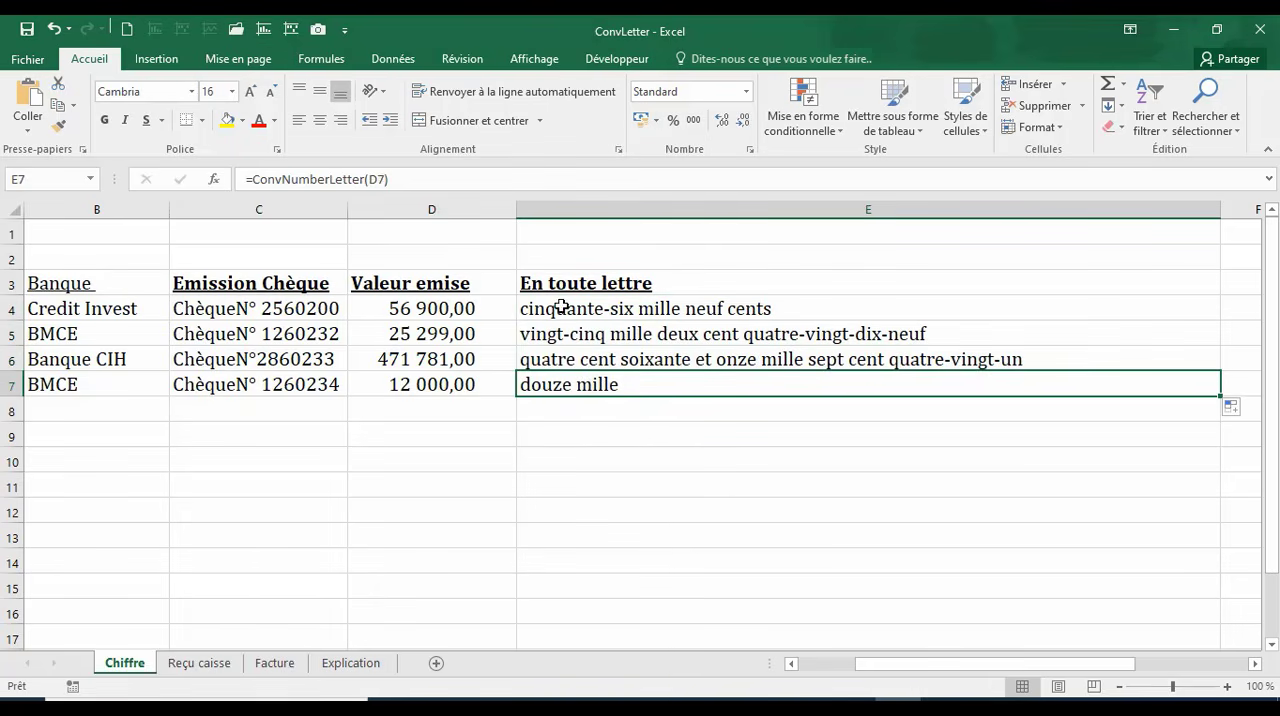
Step: Change the formula in E4 to =MAJUSCULE(ConvNumberLetter(D4)) and fill it down to E7
click(564, 304)
click(251, 176)
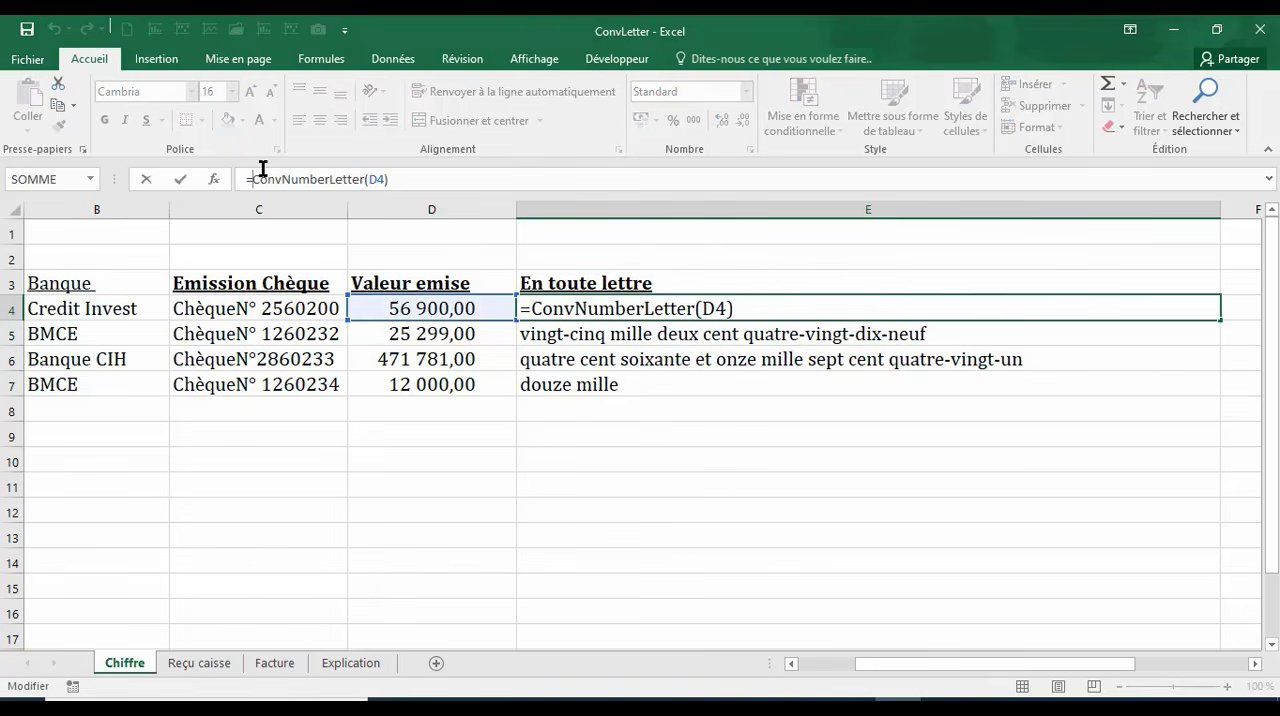
text(MAJ)
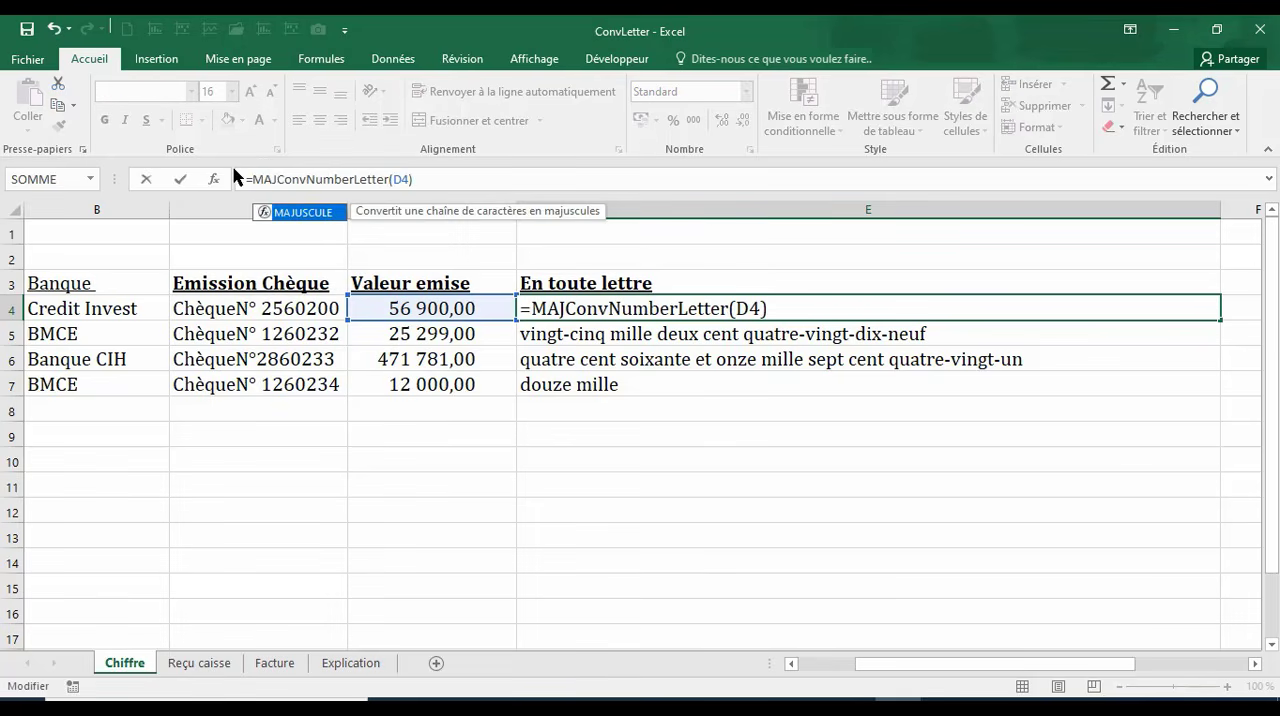
double_click(304, 218)
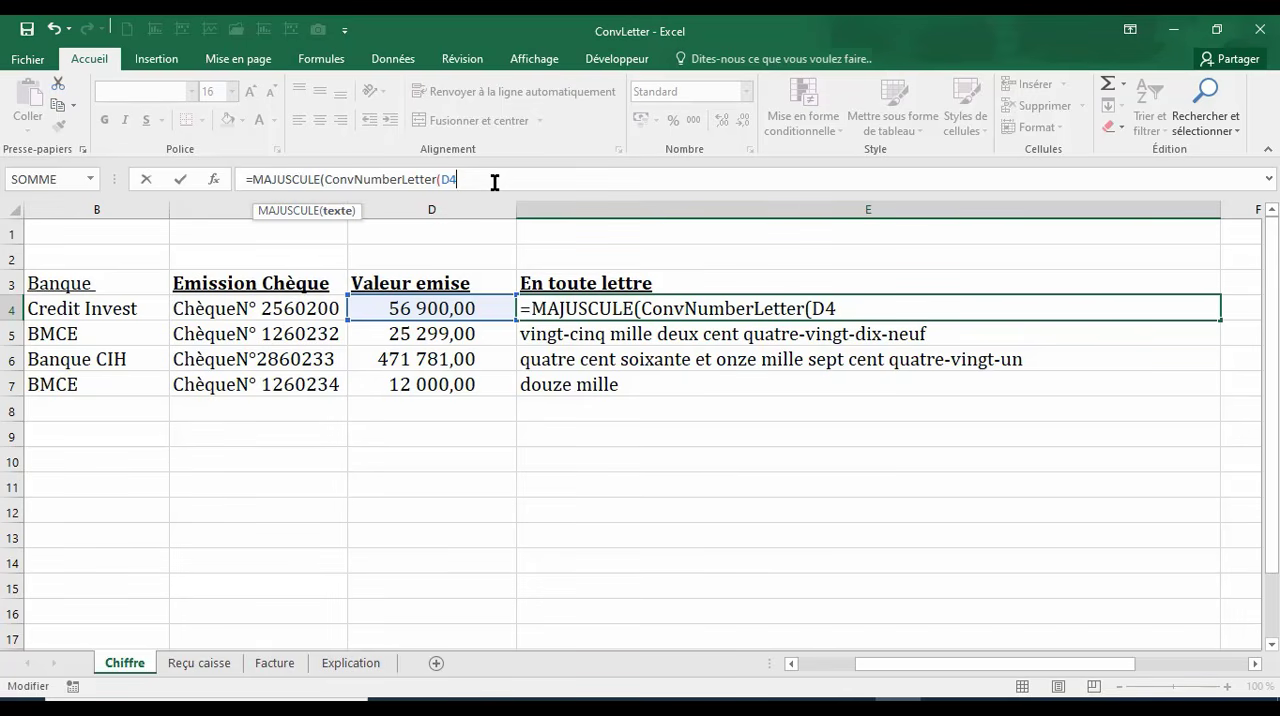
key(Return)
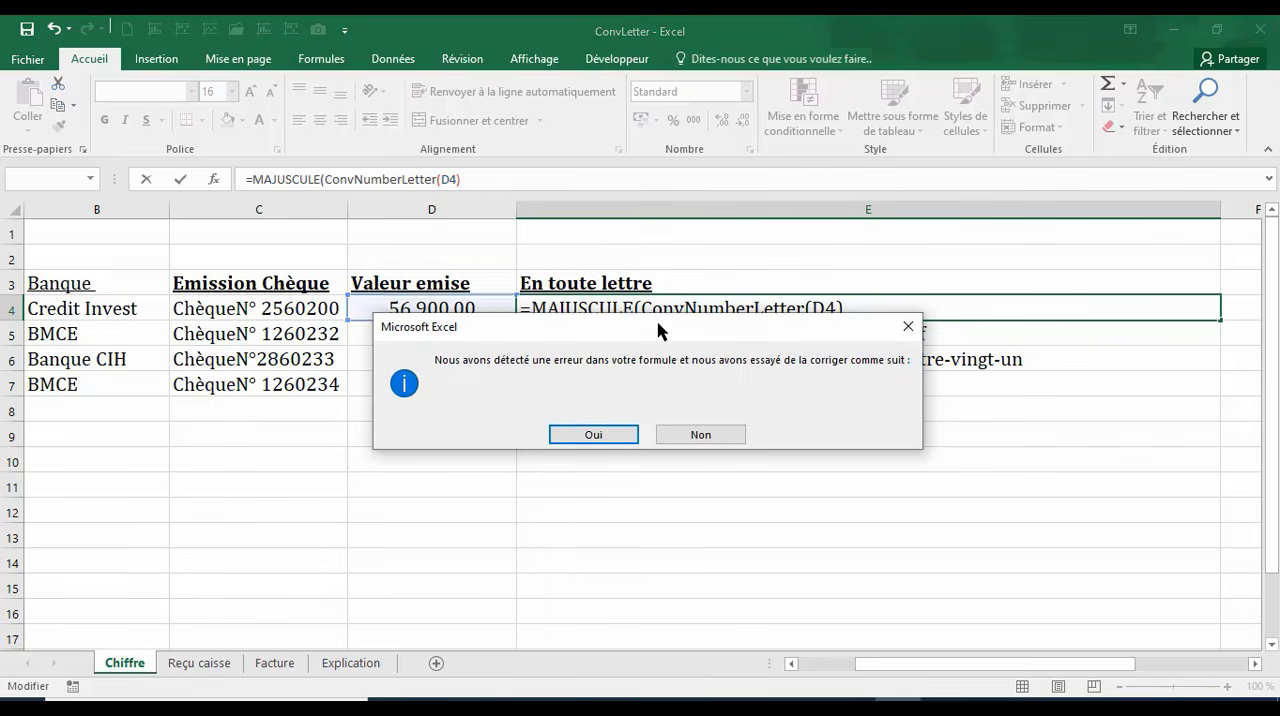
key(Return)
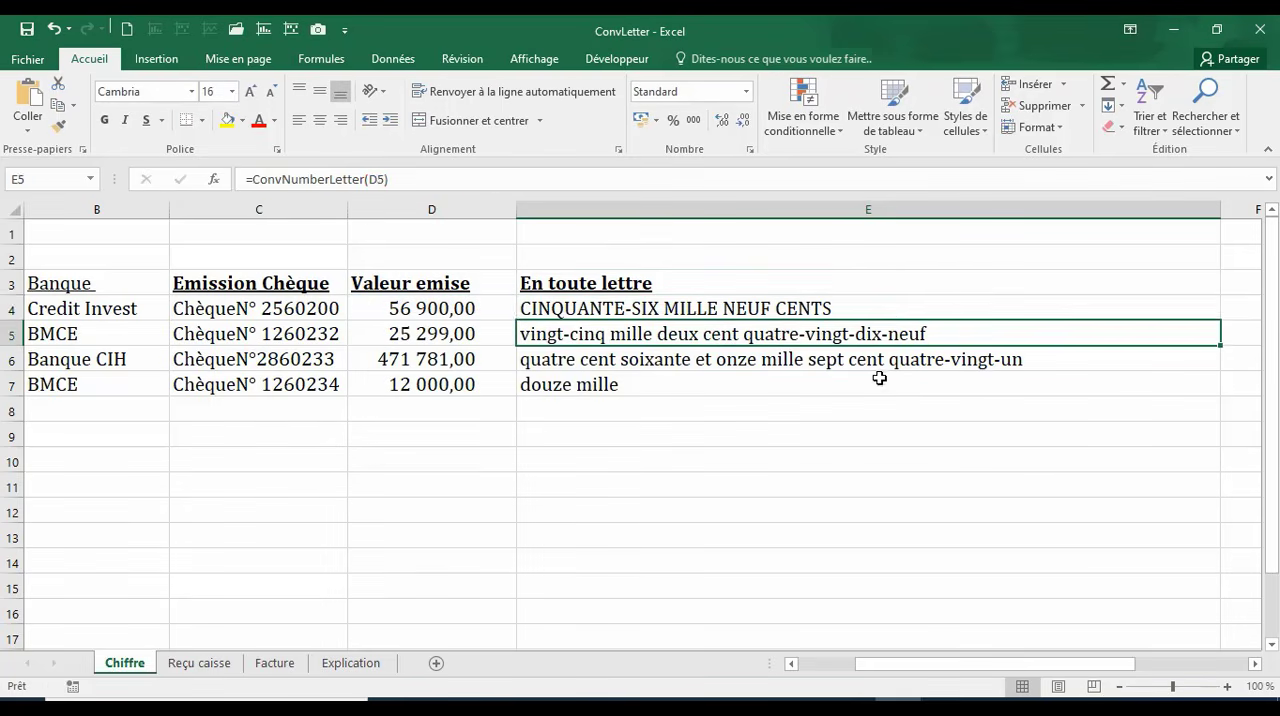
click(922, 316)
double_click(1221, 320)
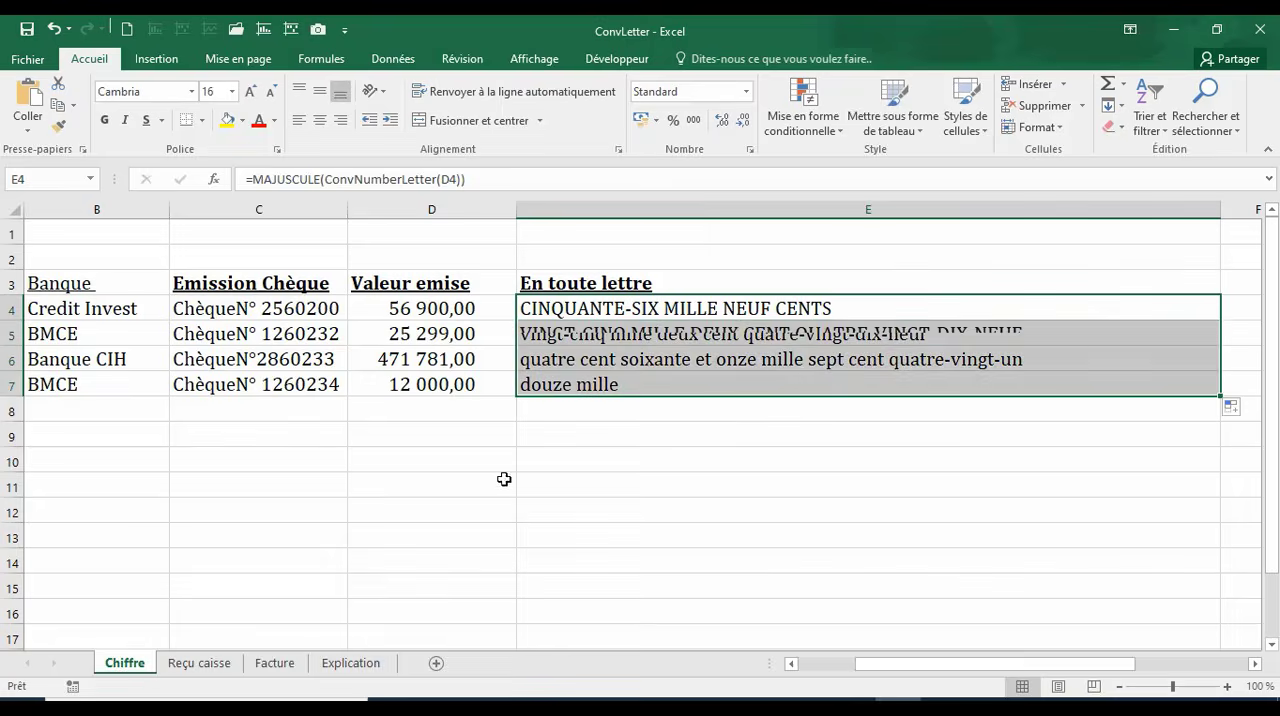
Step: Paste the copied surprised-emoji picture below the table and move it slightly up, to about row 9
click(498, 485)
key(ctrl+v)
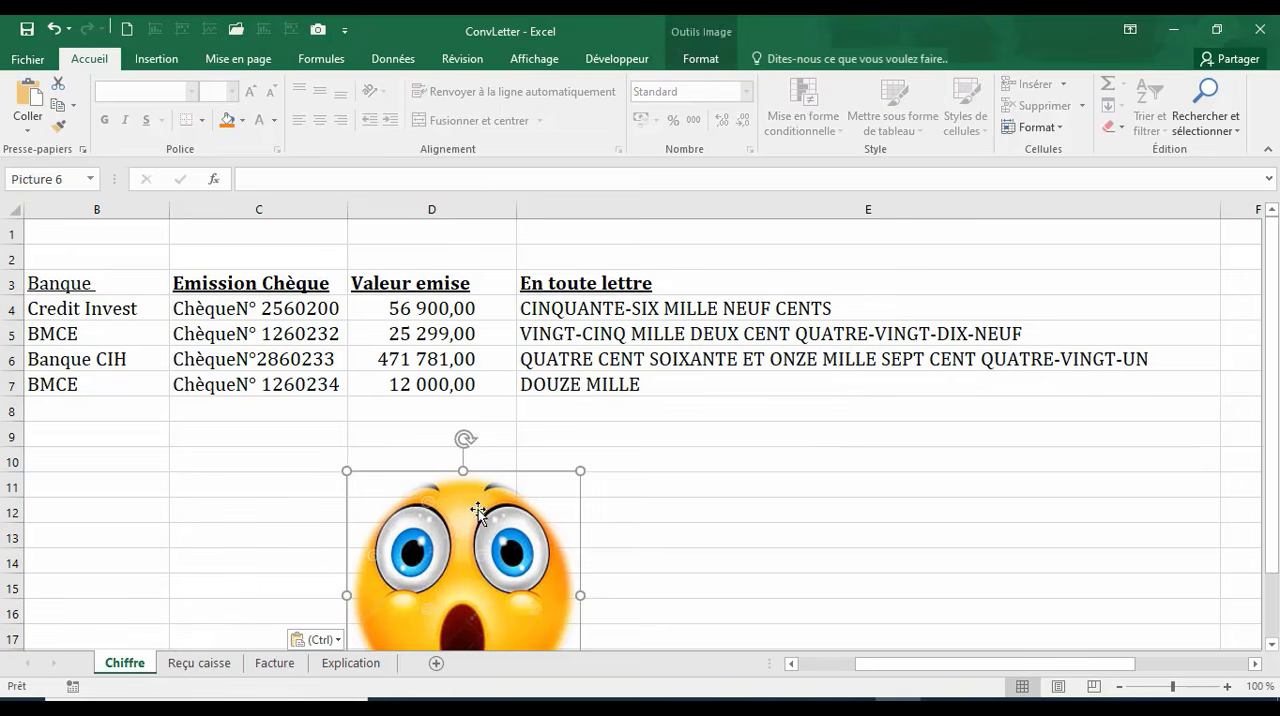
click(628, 512)
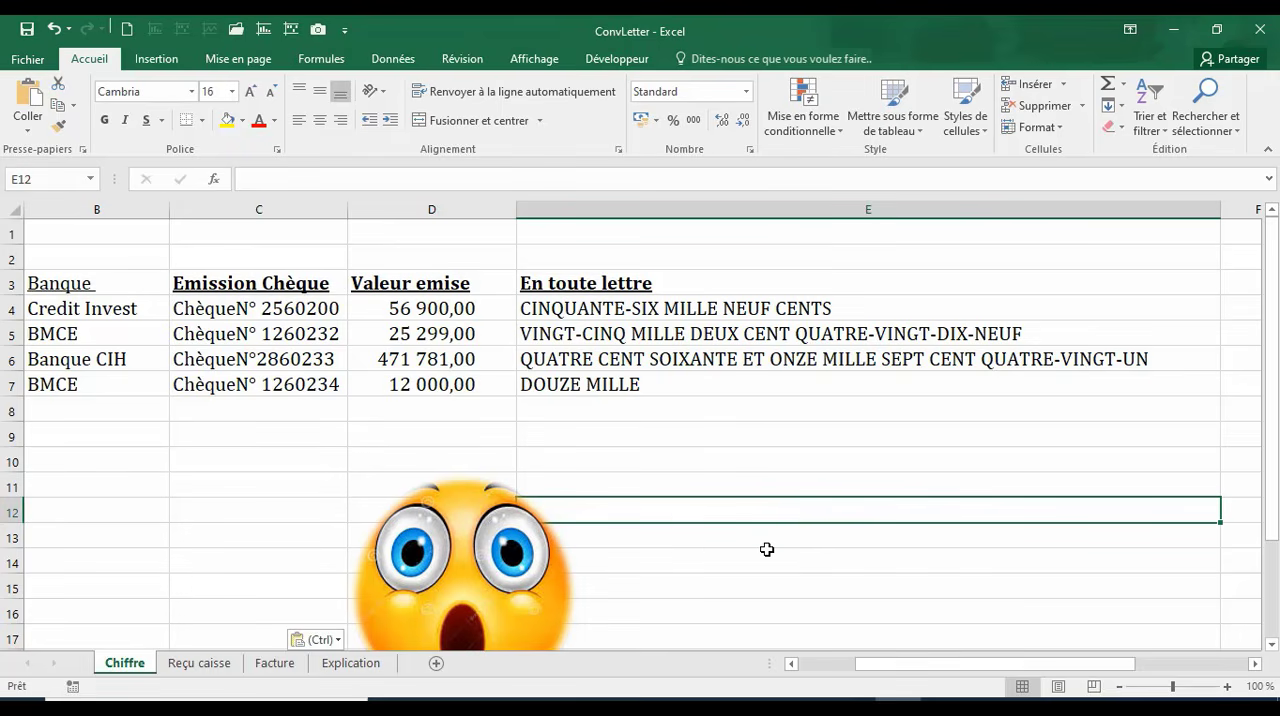
drag(449, 538, 453, 491)
click(971, 504)
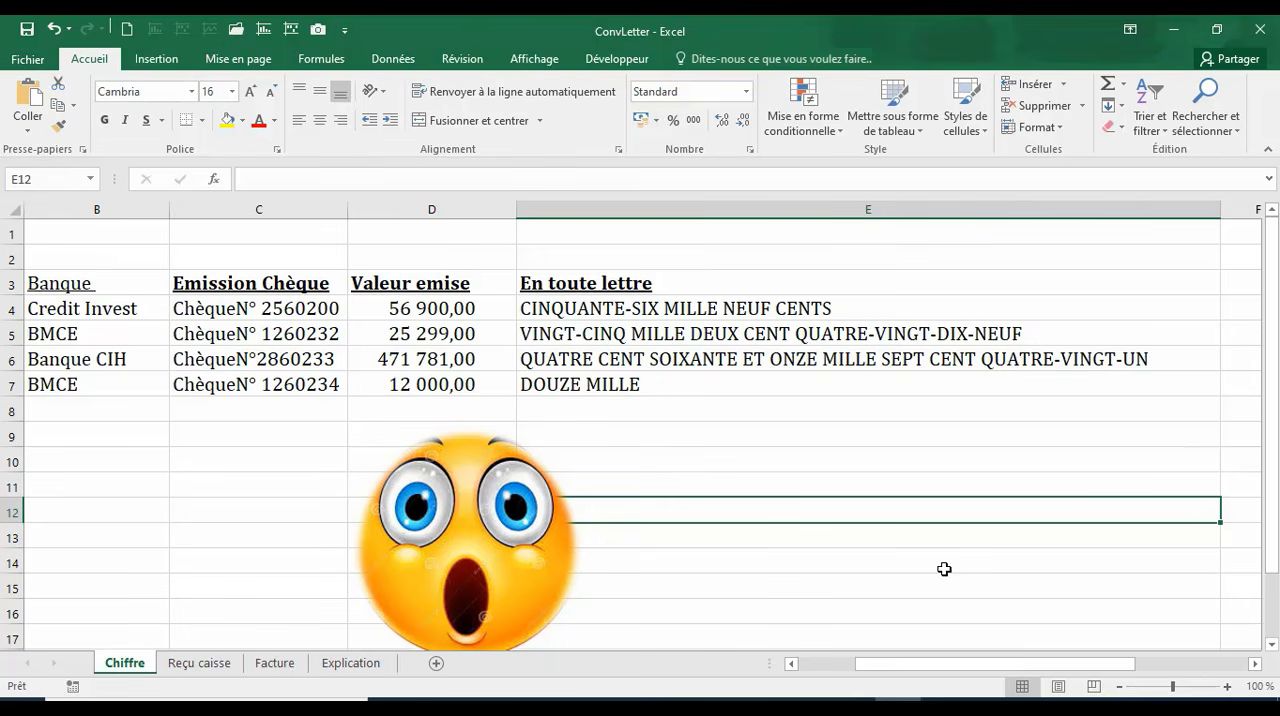
Step: On the Reçu caisse sheet, enter =ConvNumberLetter(B7;1;1) in B9 to write the received sum in words
click(245, 518)
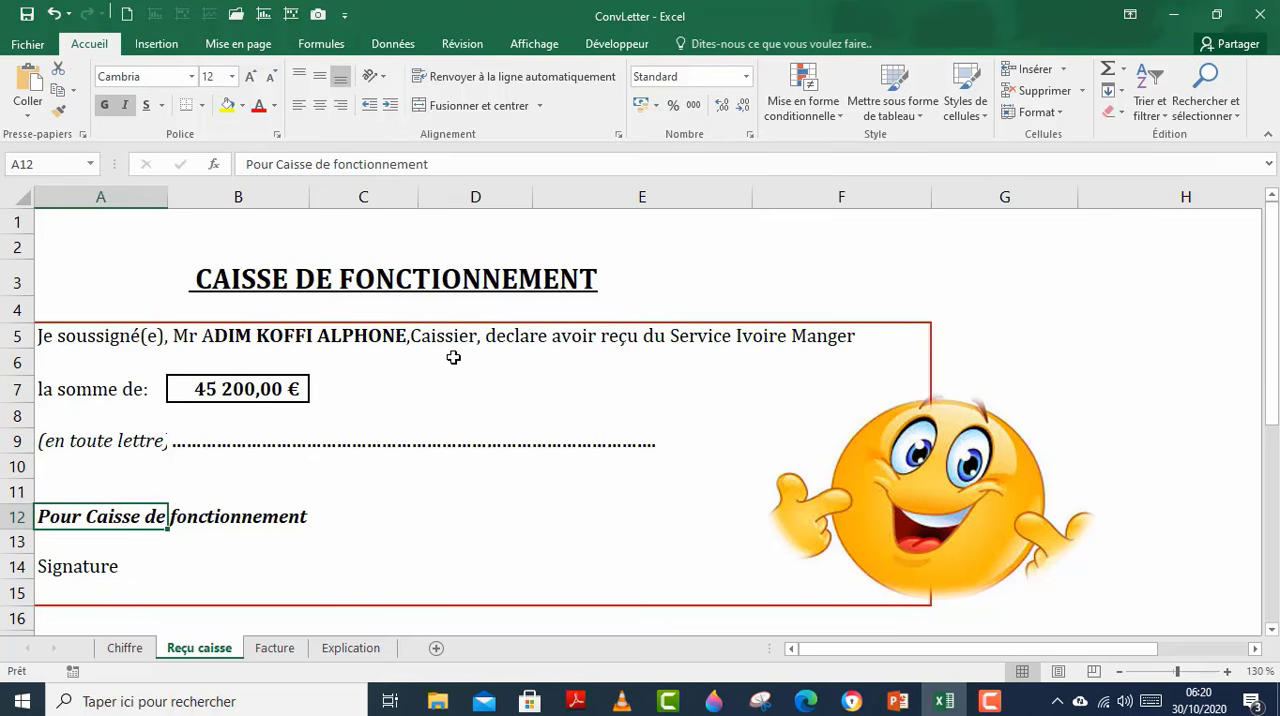
click(189, 442)
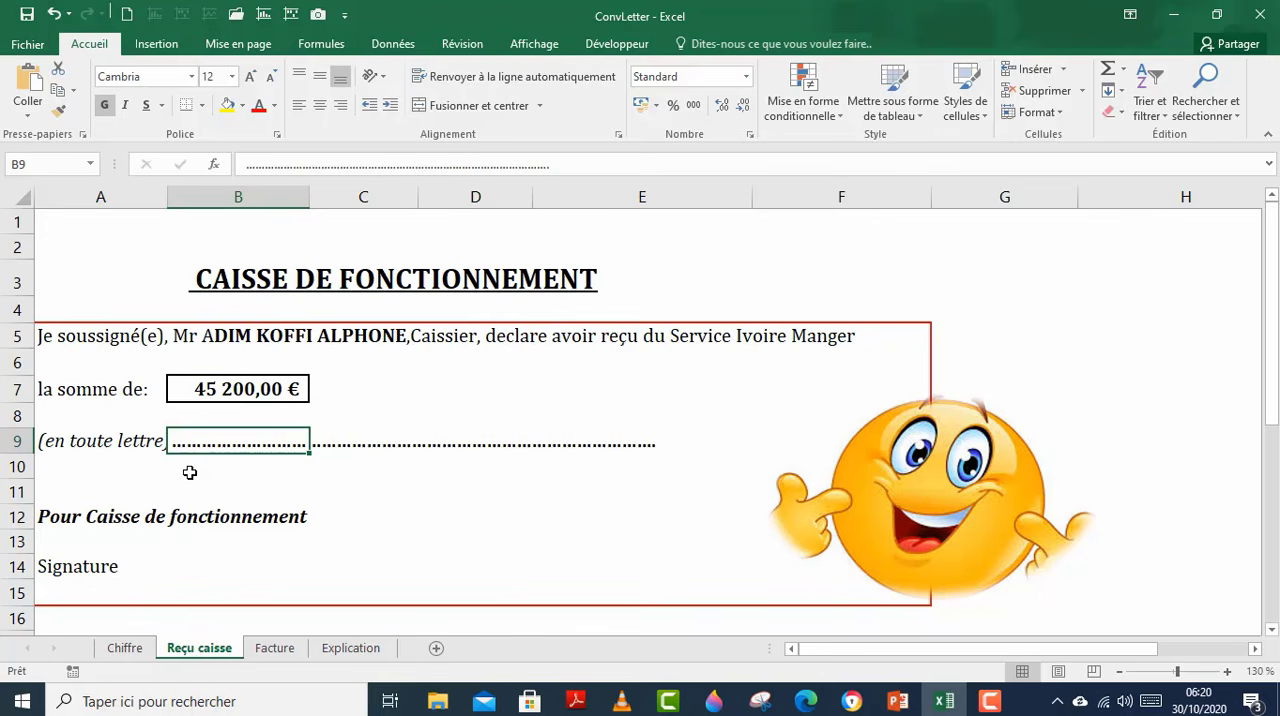
text(=con)
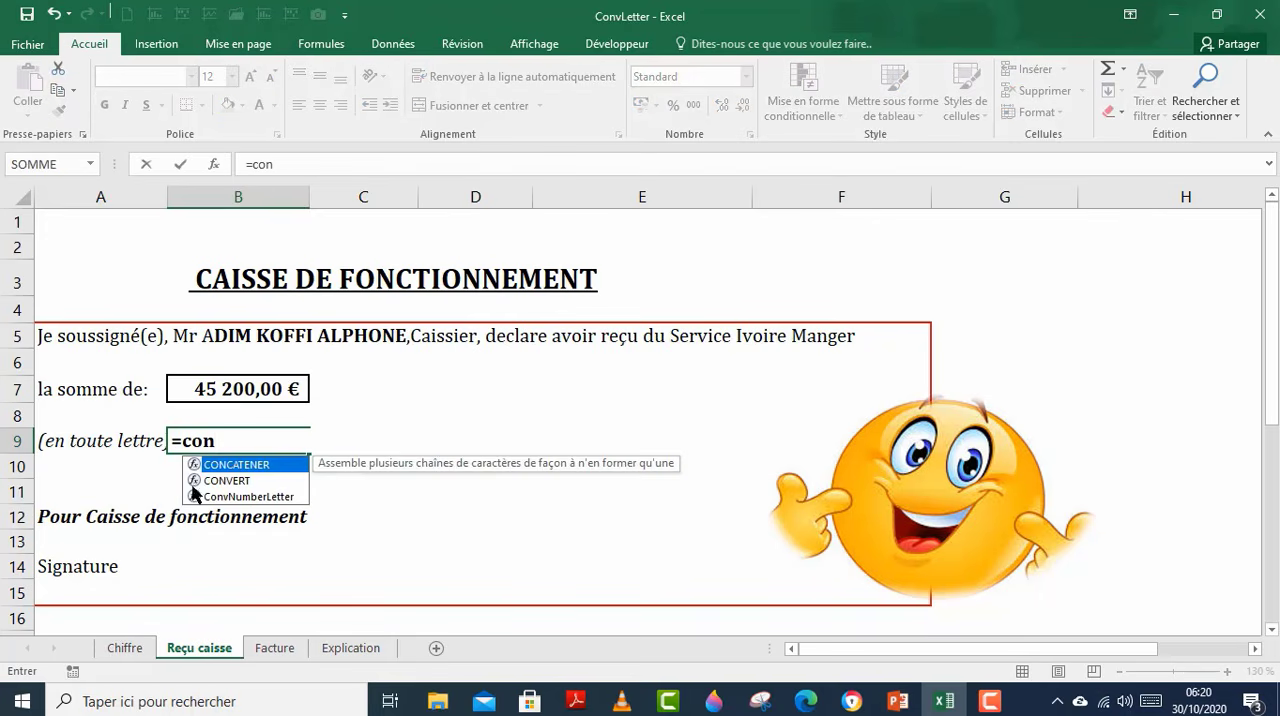
double_click(220, 496)
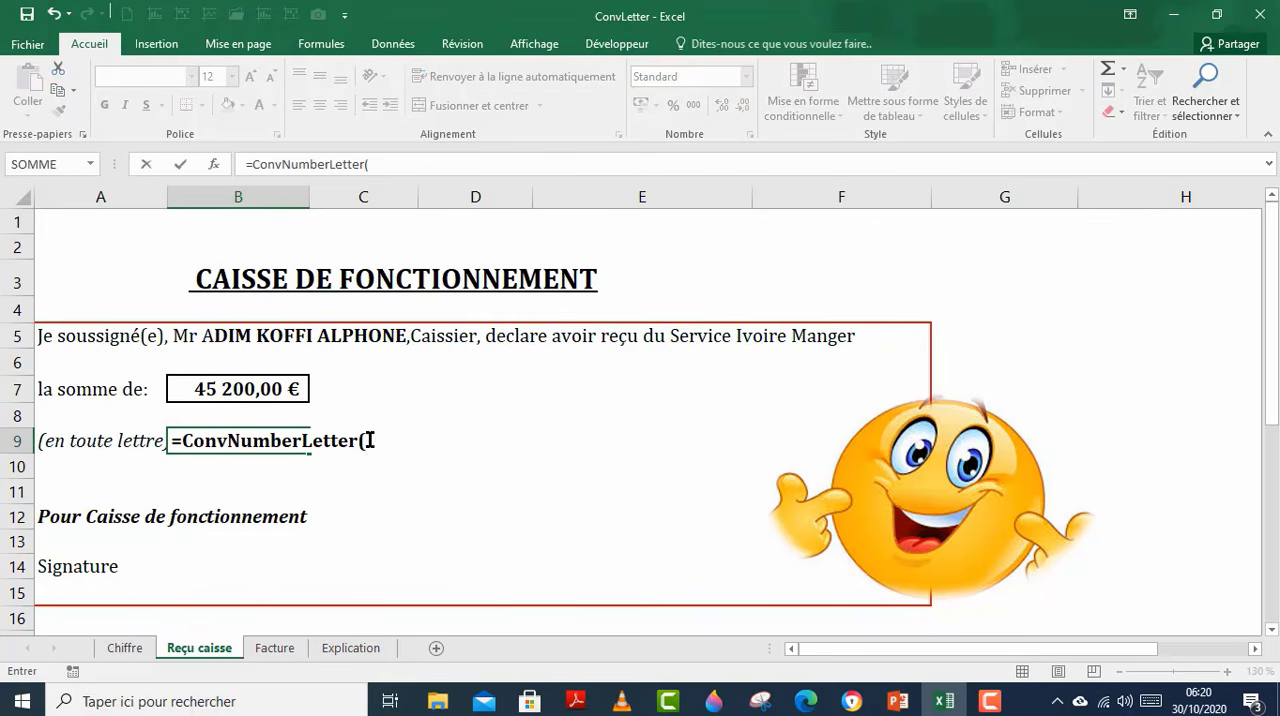
click(258, 381)
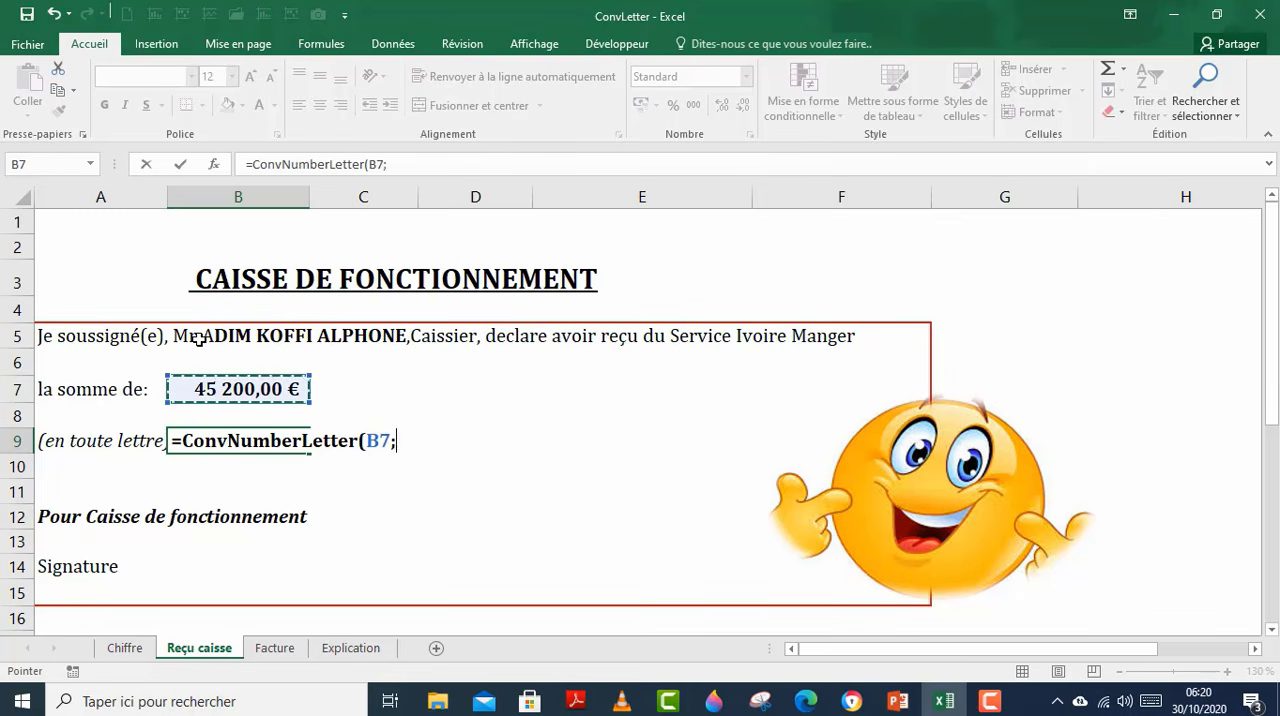
text(;1;1))
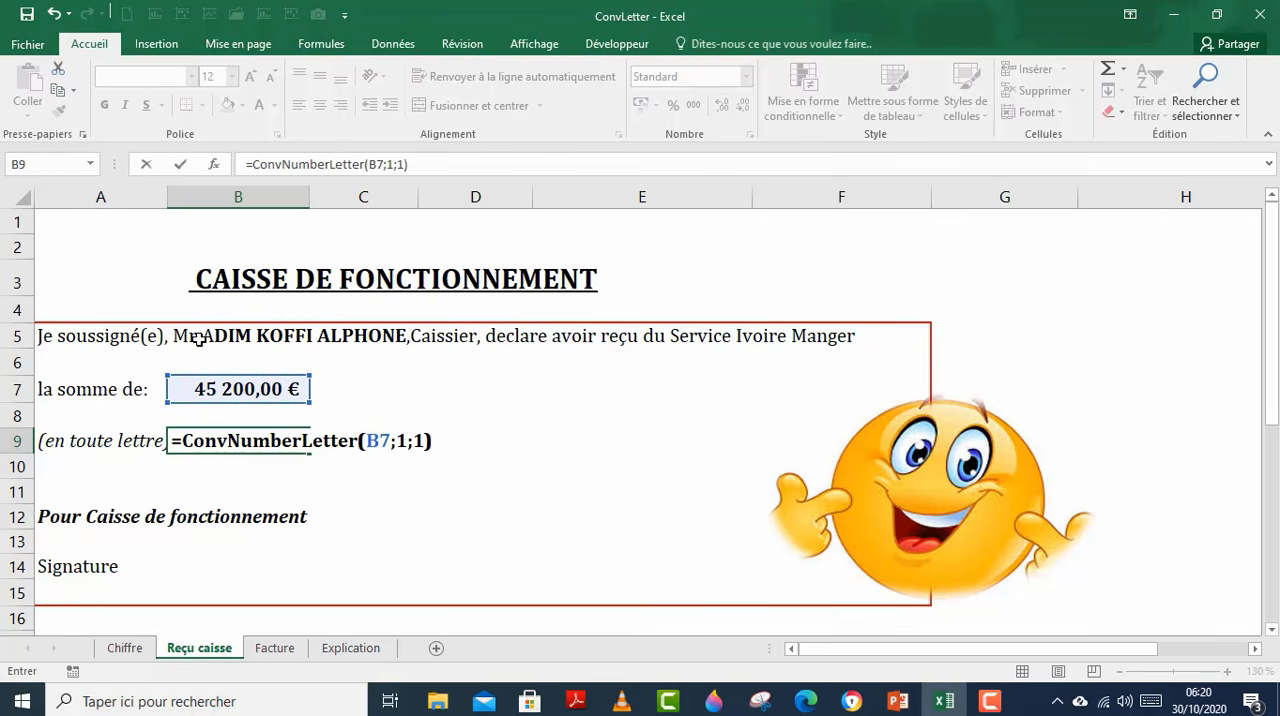
key(ctrl+Return)
click(284, 484)
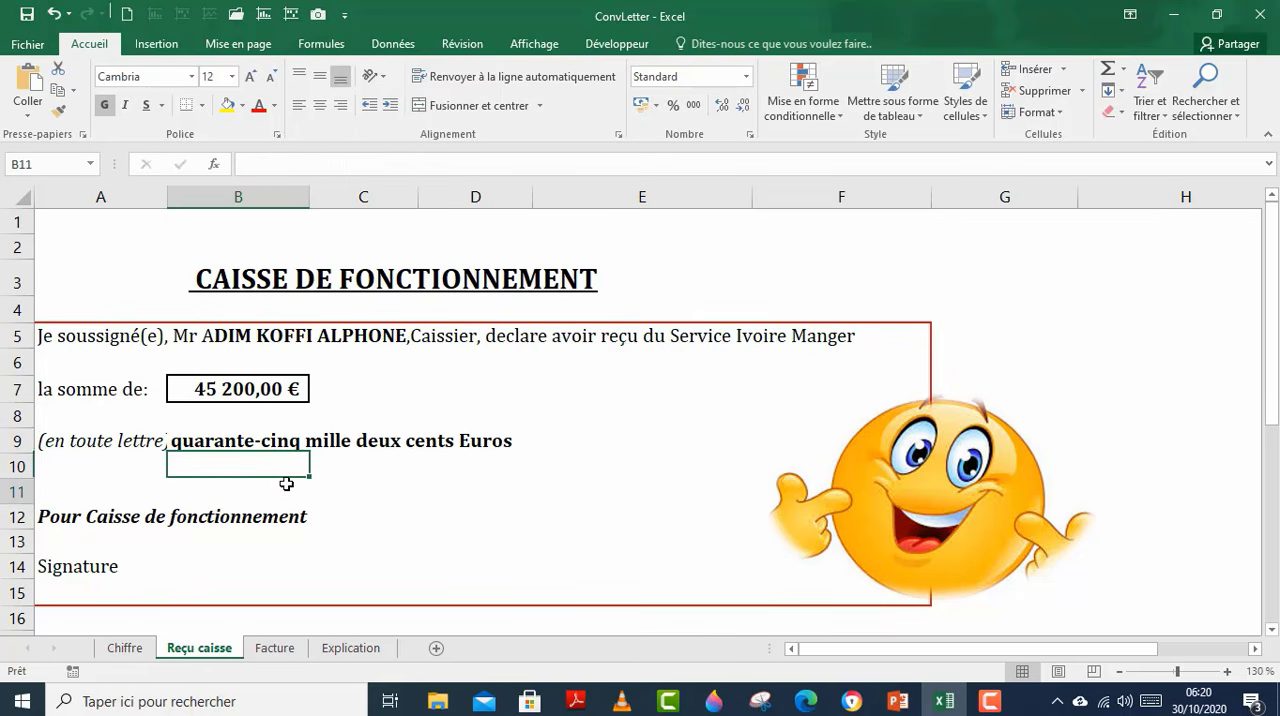
Step: Open the Facture sheet and look over the invoice from its header to the footer and amounts table
click(275, 648)
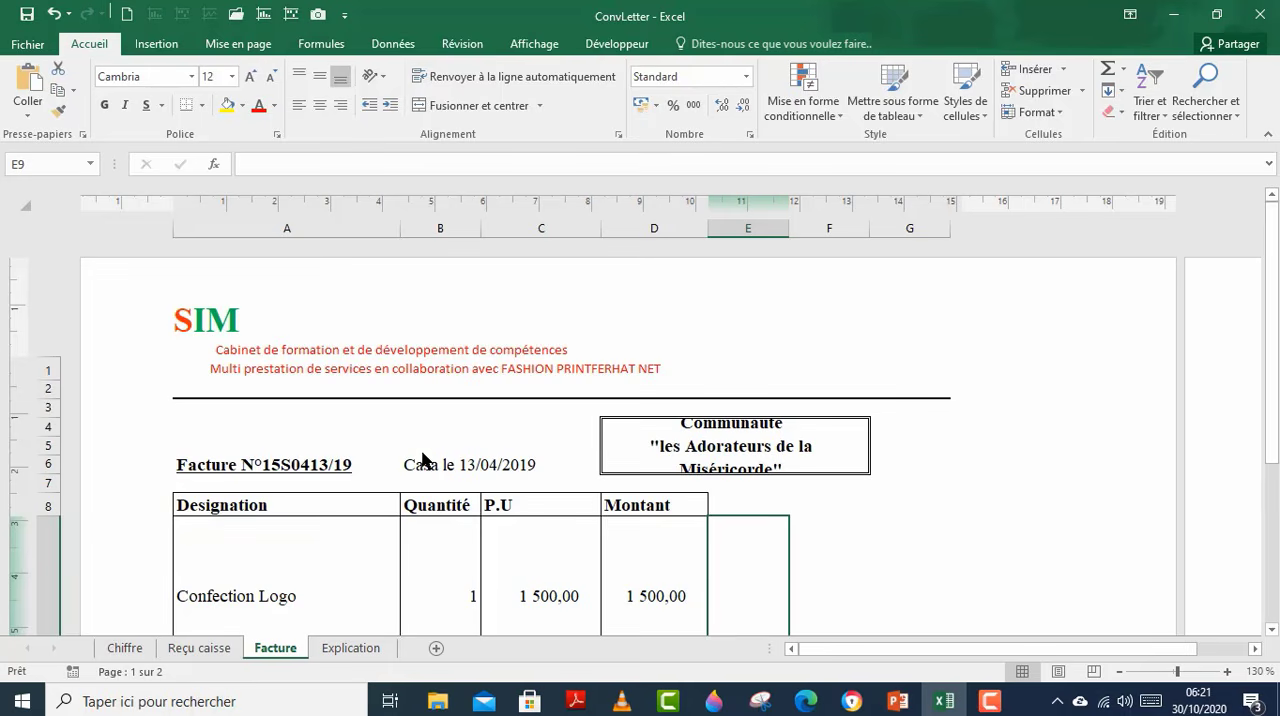
scroll(897, 528, down, 5)
click(897, 528)
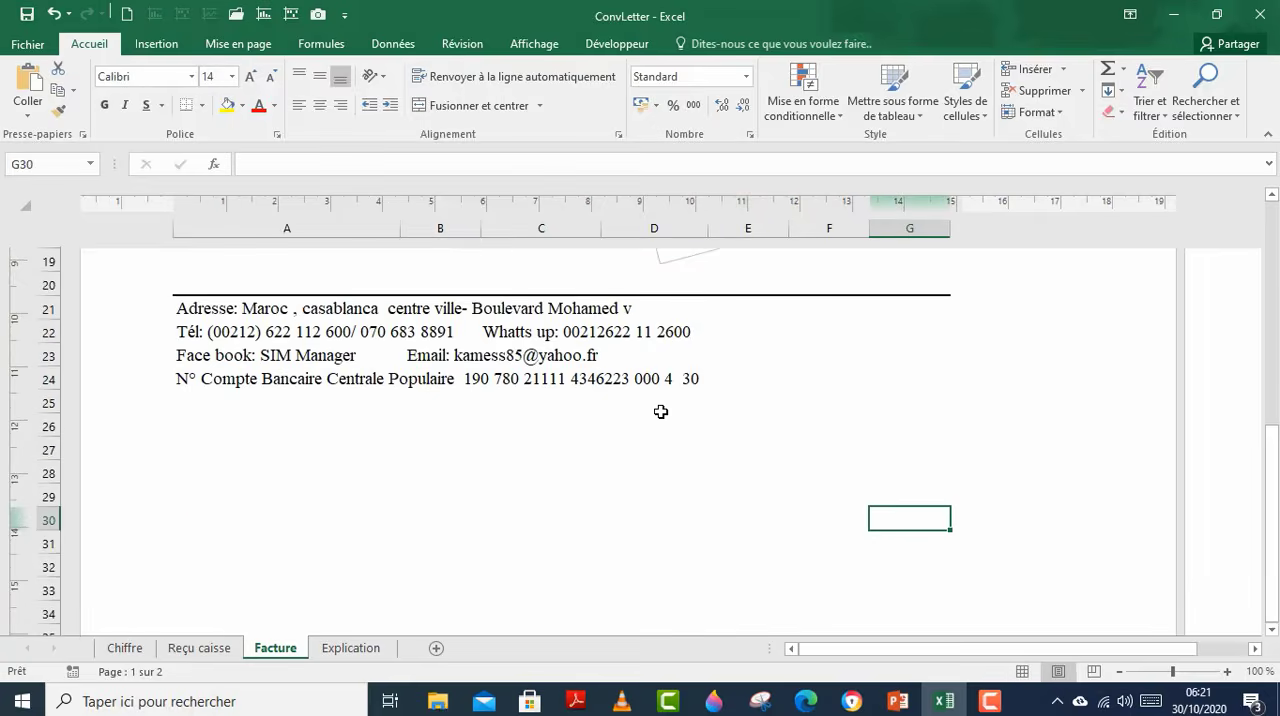
scroll(608, 457, up, 1)
mouse_move(980, 706)
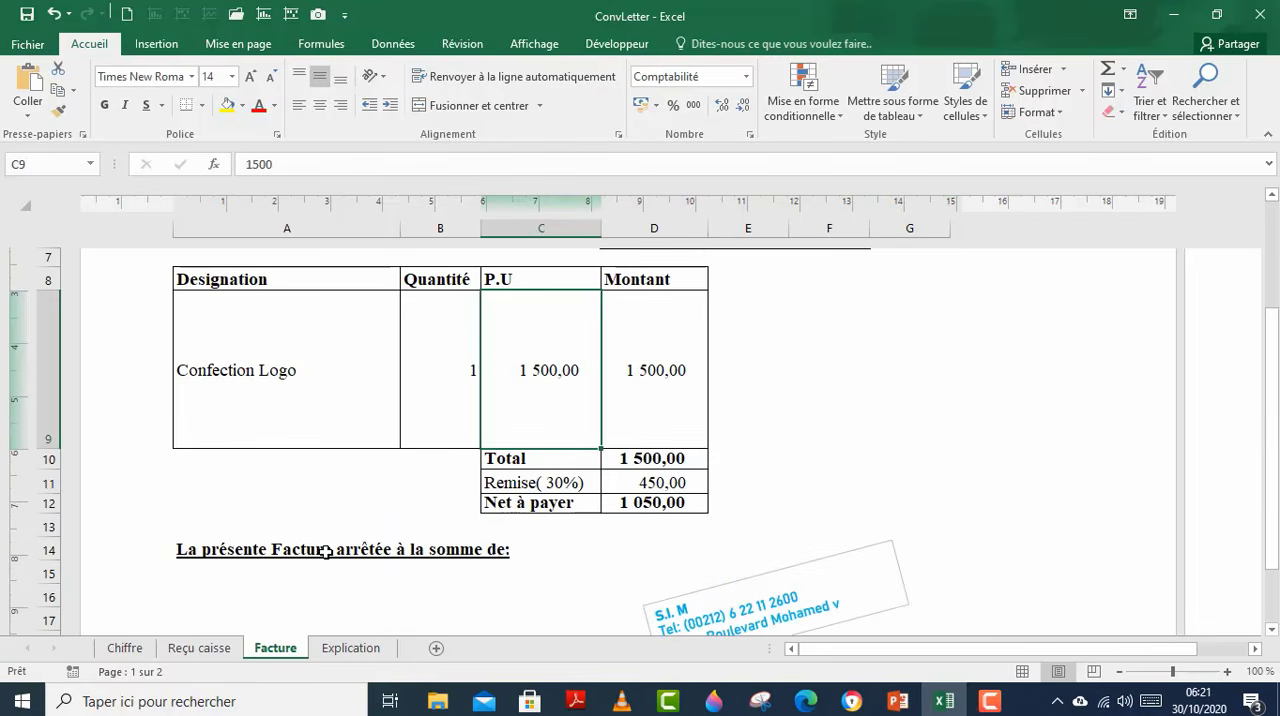
Step: Write "Mille Cinquante" in A15 under the line "La présente Facture arrêtée à la somme de:"
click(256, 590)
click(258, 574)
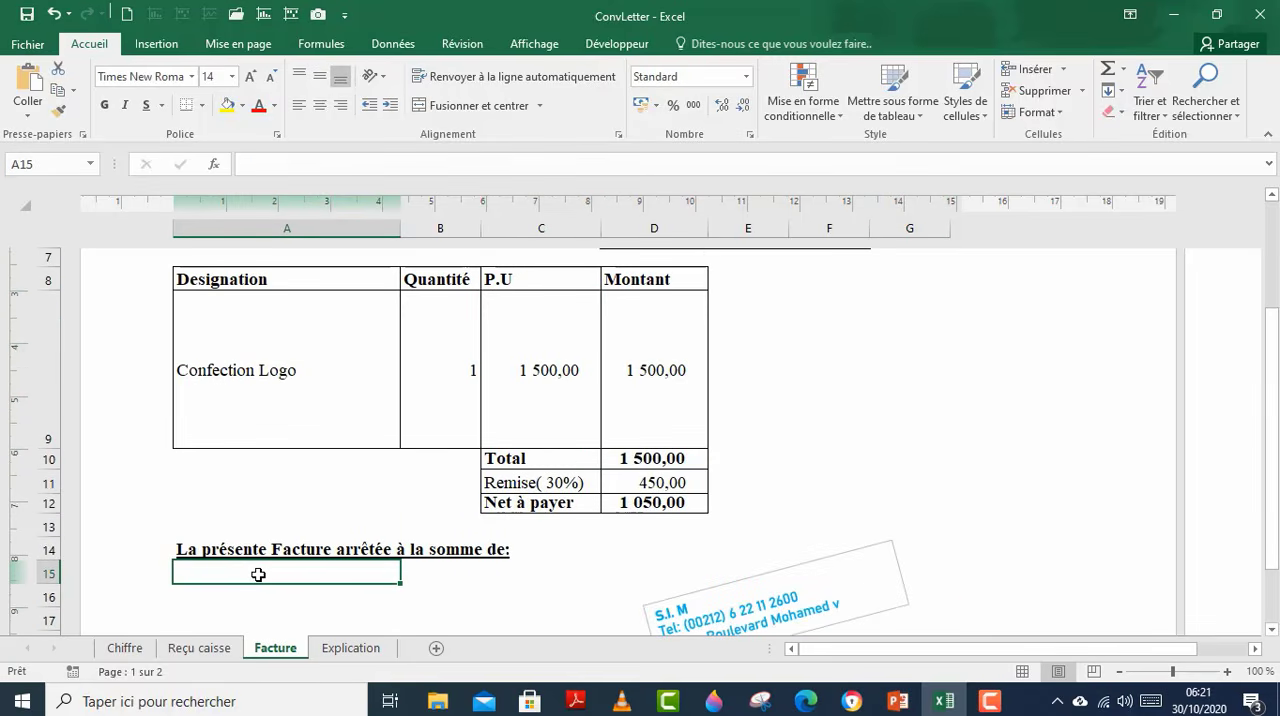
text(Mille )
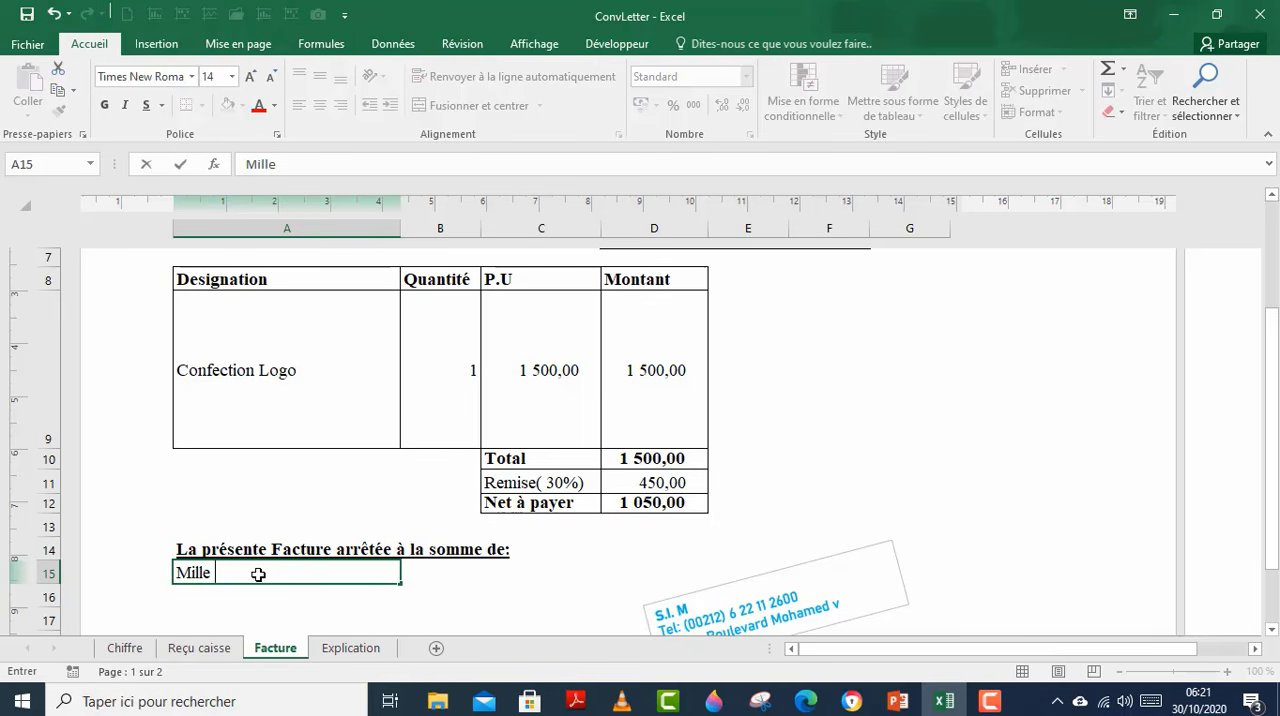
text(Cinqaunte)
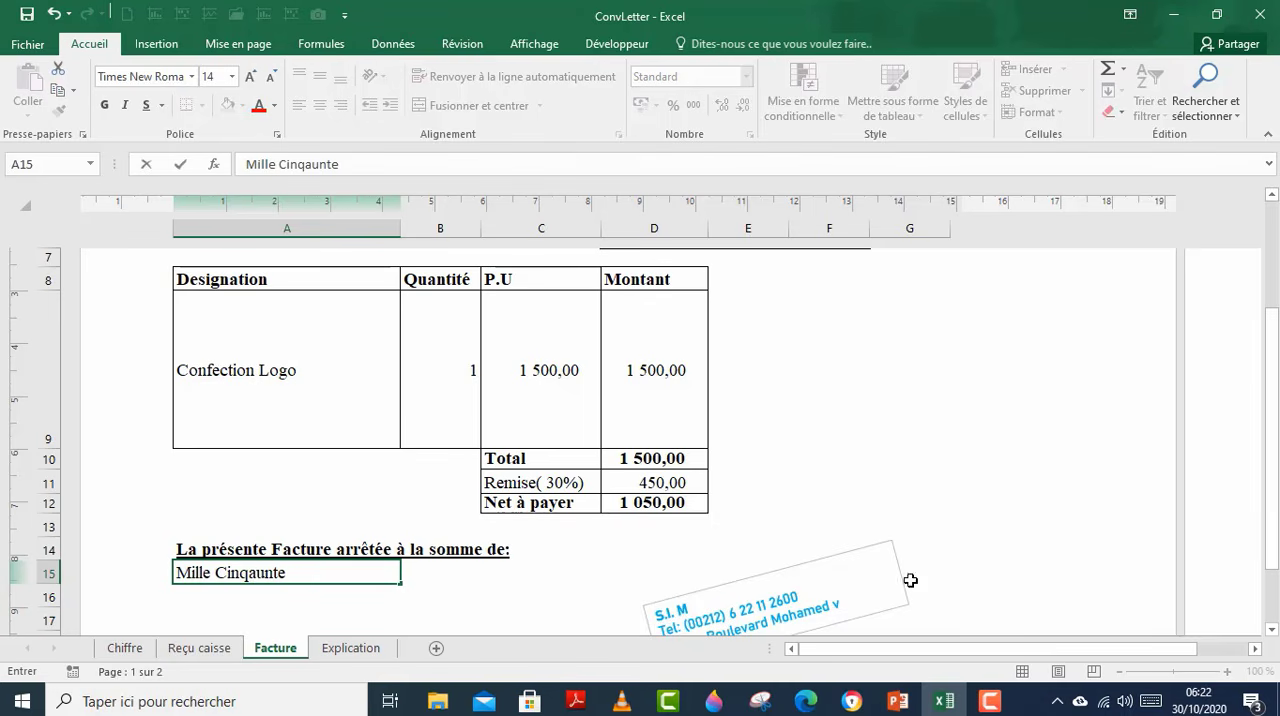
key(BackSpace)
key(BackSpace)
key(BackSpace)
key(BackSpace)
text(uante)
key(Return)
Step: Set the unit price (P.U) of Confection Logo in C9 to 2500
click(551, 363)
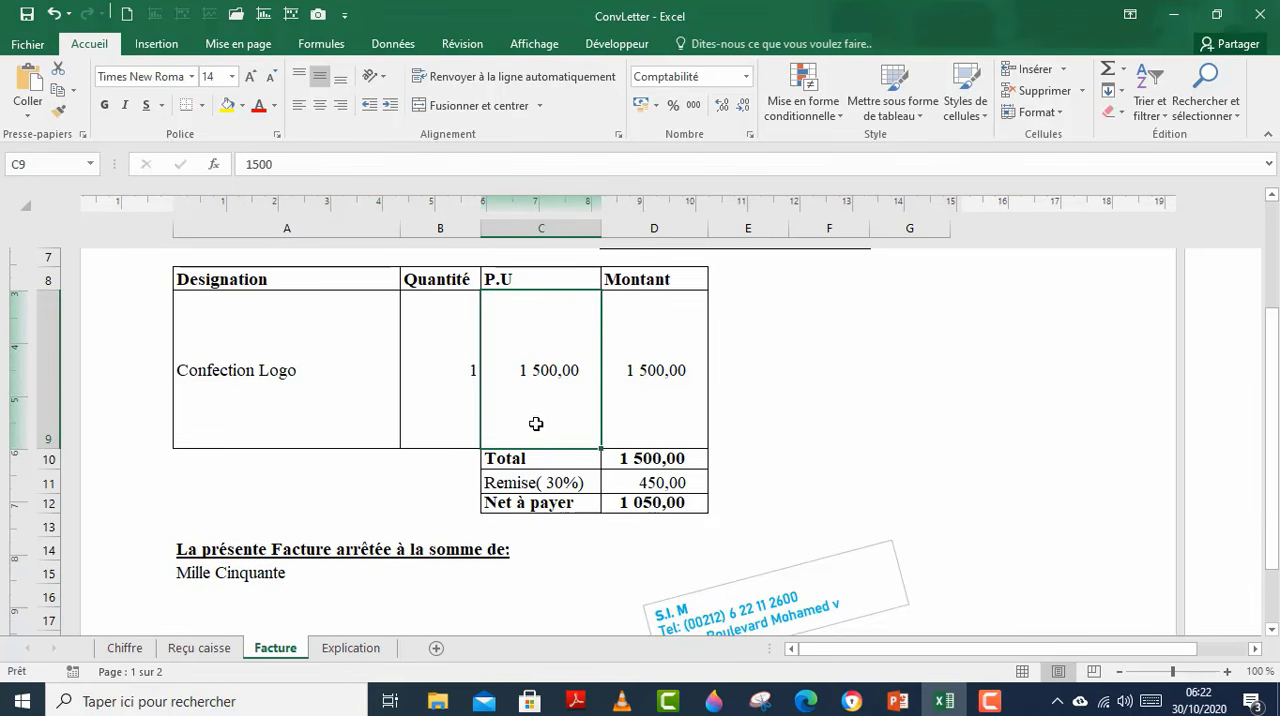
text(2500)
key(Return)
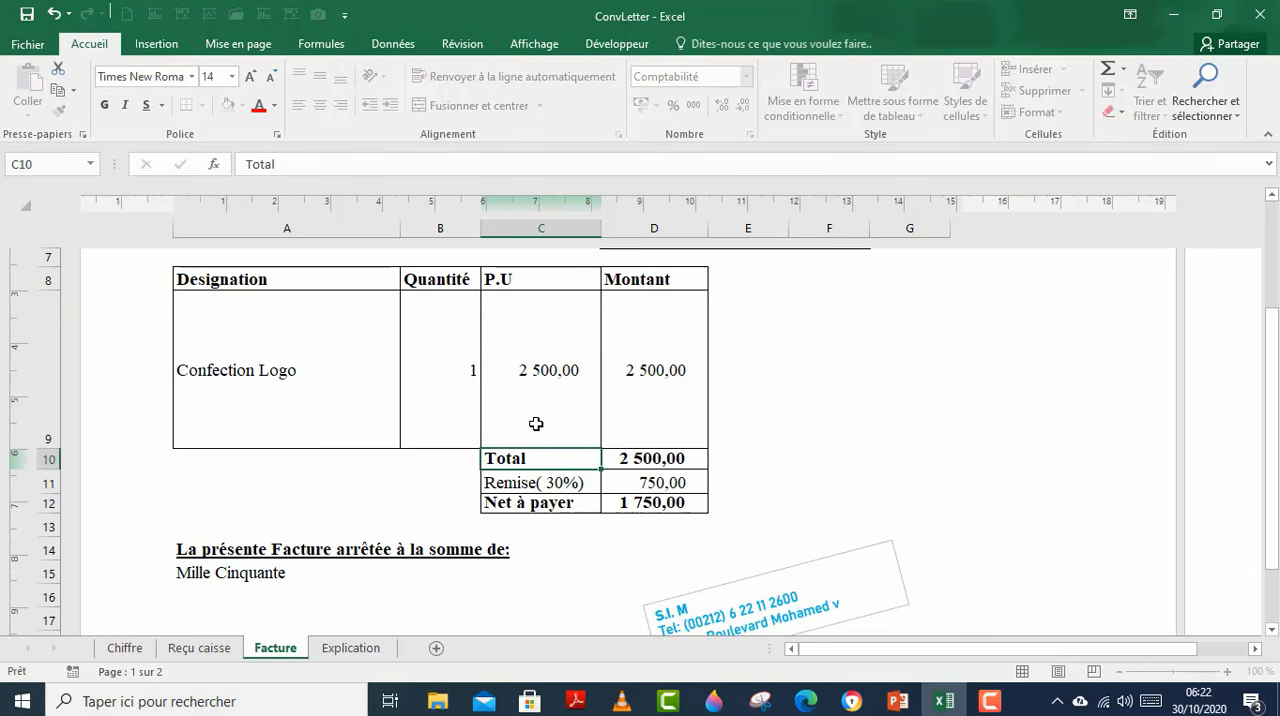
Step: Replace the amount in words in A15 with "Mille Sept cent Cinquante" and correct its spelling
click(234, 572)
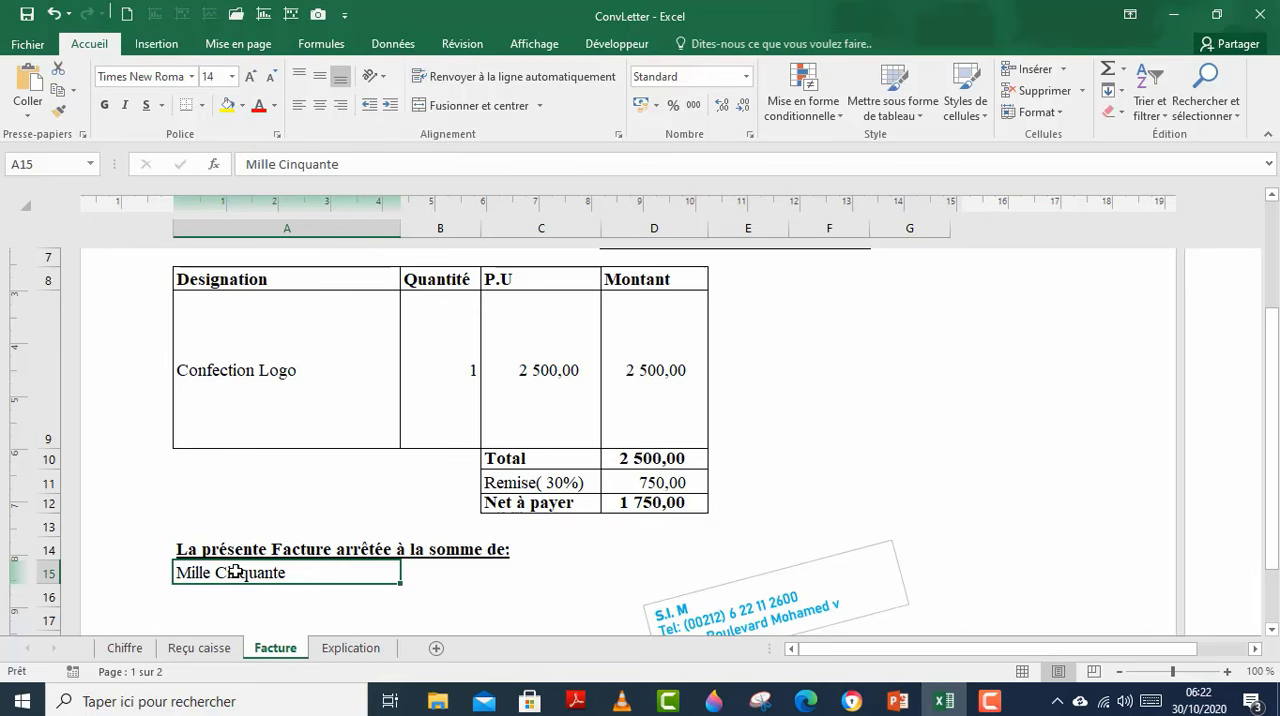
text(Mille)
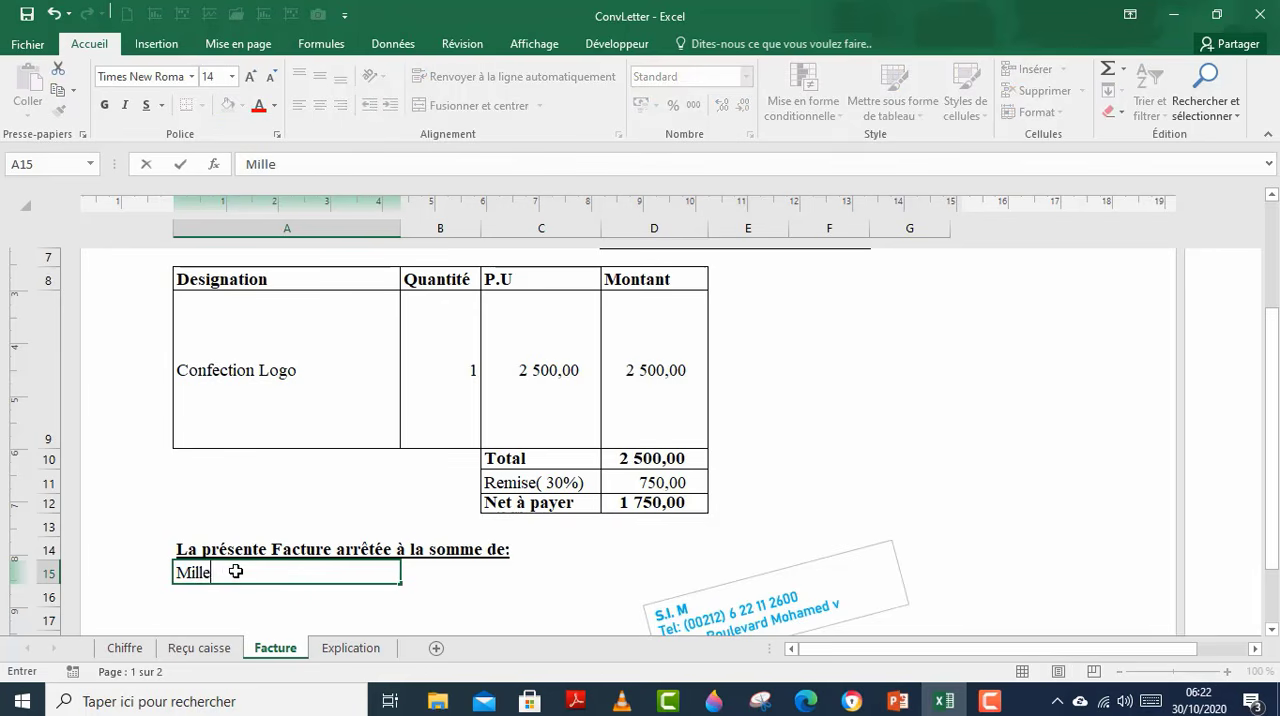
text( Sept cen)
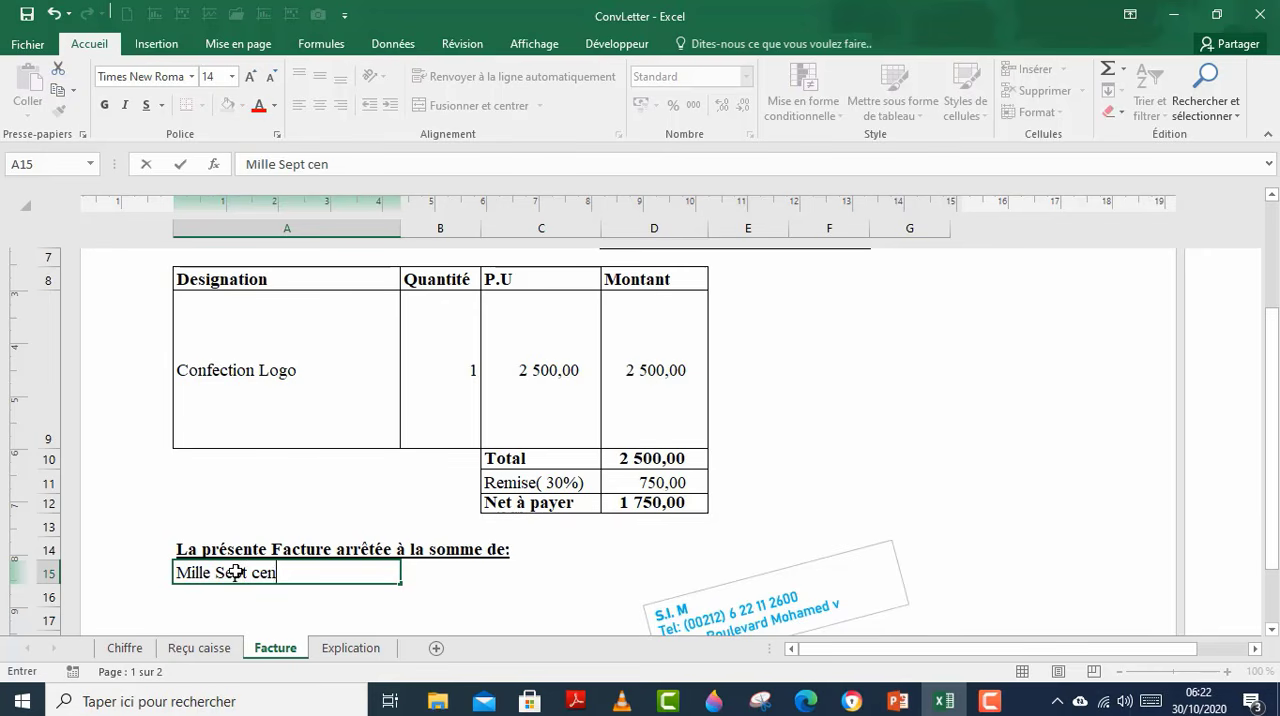
text(t Cinqaunte)
key(Return)
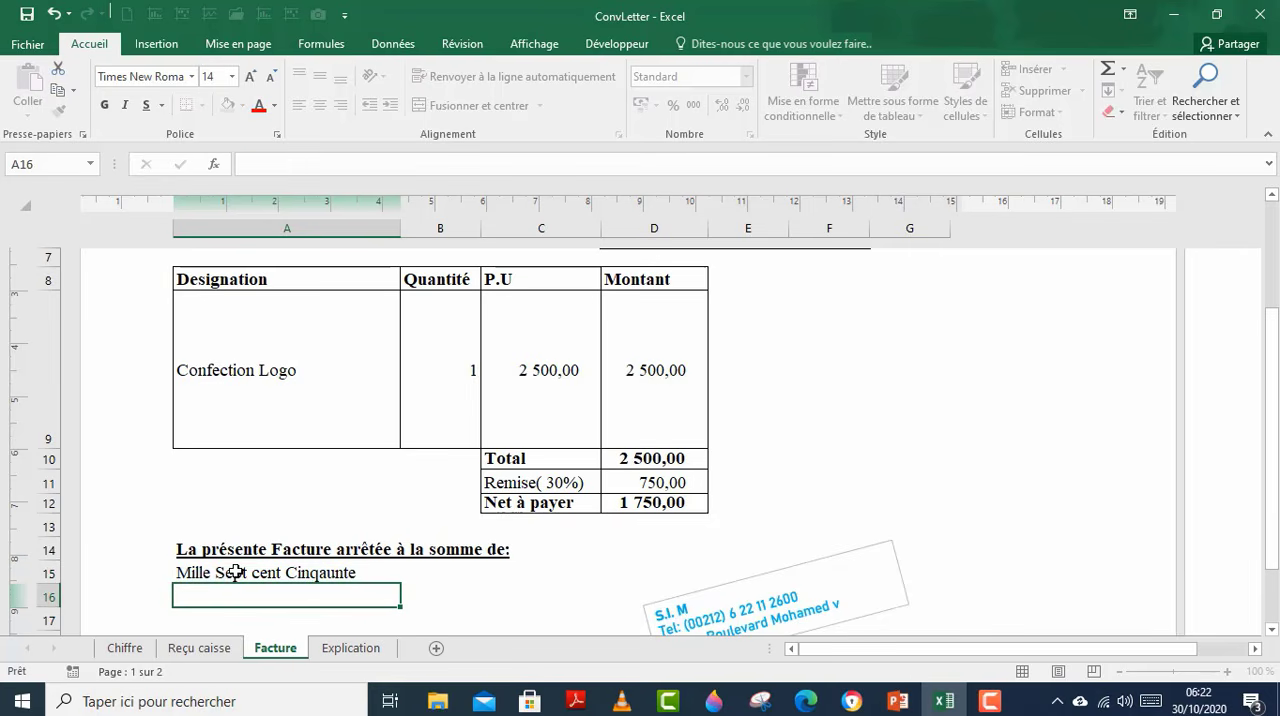
click(210, 574)
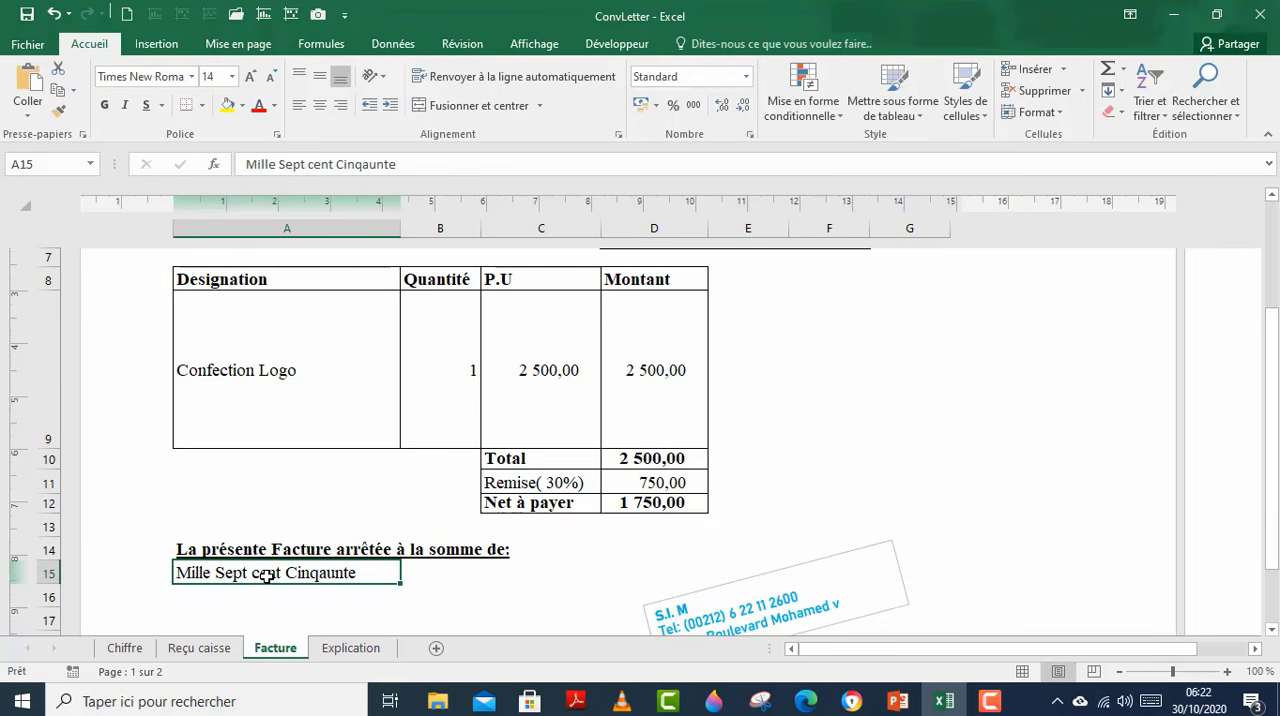
double_click(343, 575)
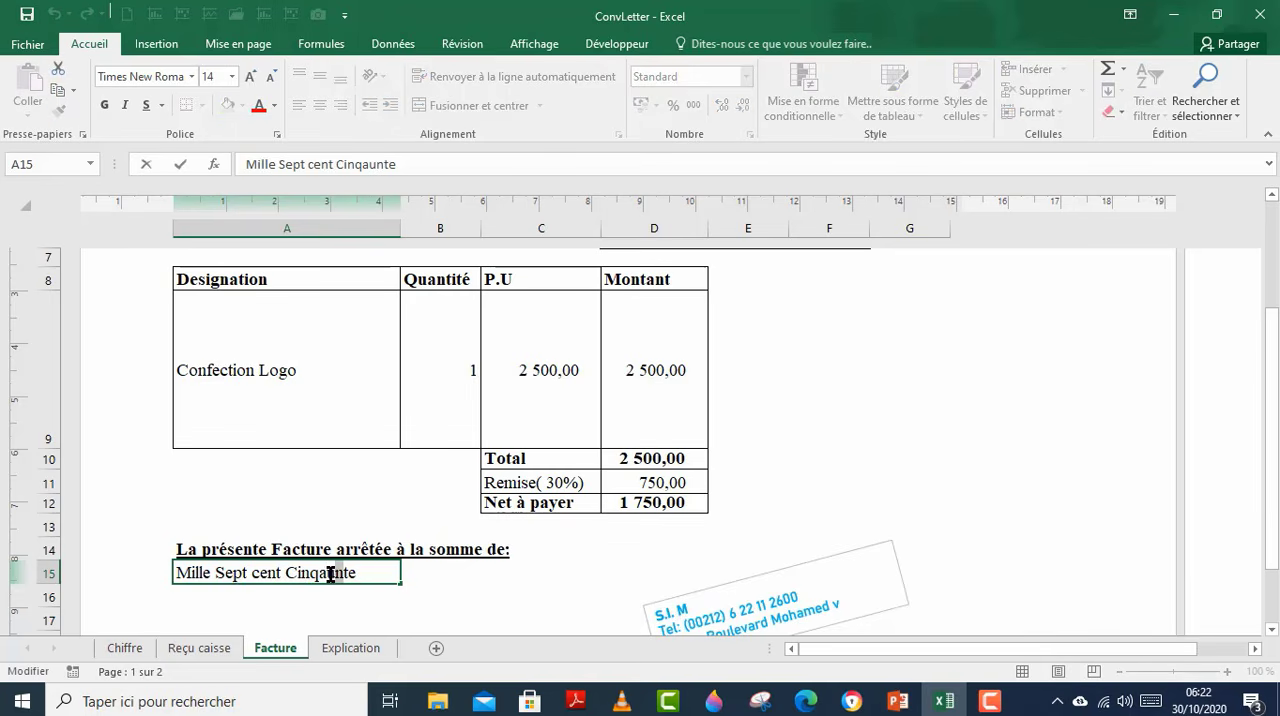
drag(331, 575, 320, 574)
text(uan)
key(Return)
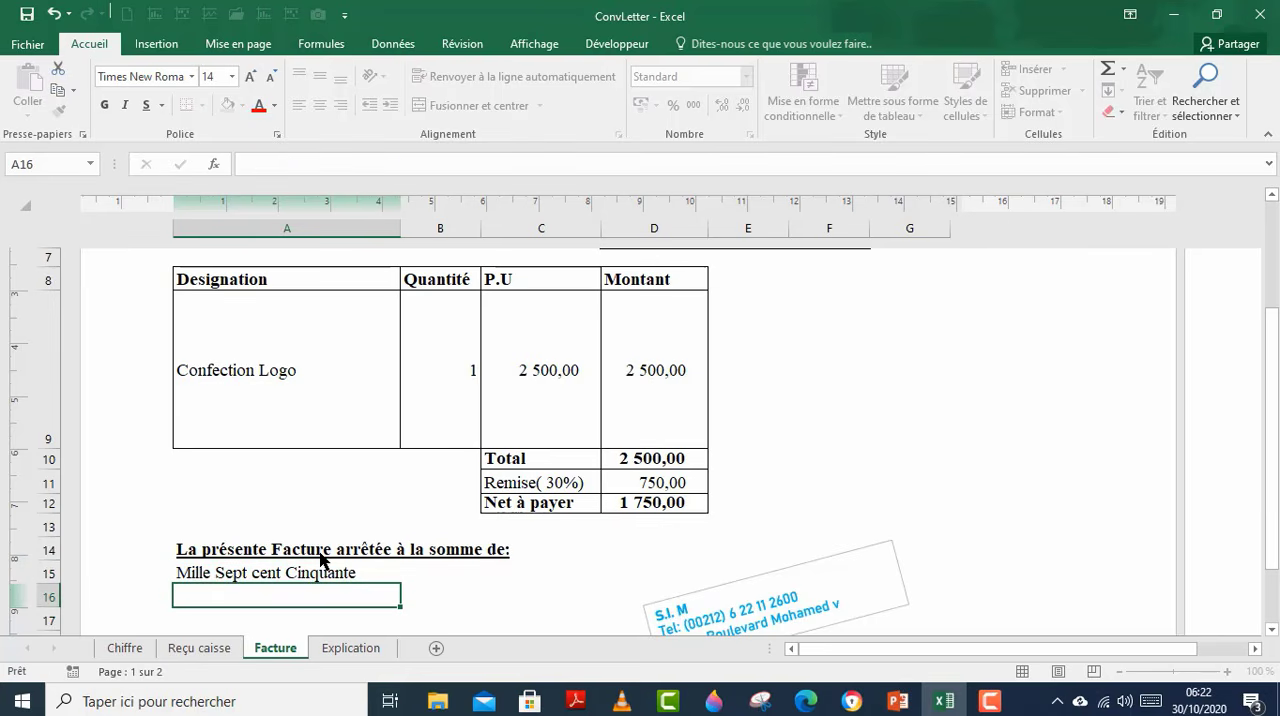
Step: Replace the text in A15 of the Facture sheet with the formula =ConvNumberLetter(D12;1;1) for the net amount payable
click(296, 571)
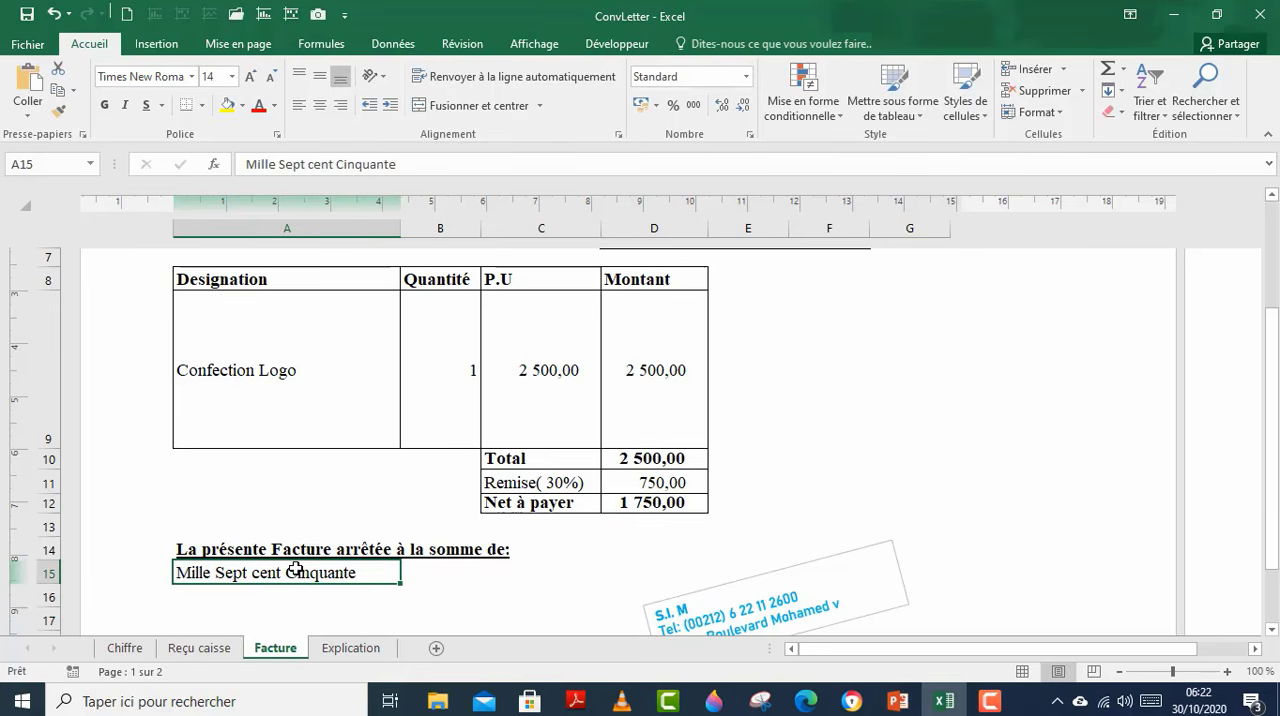
text(=)
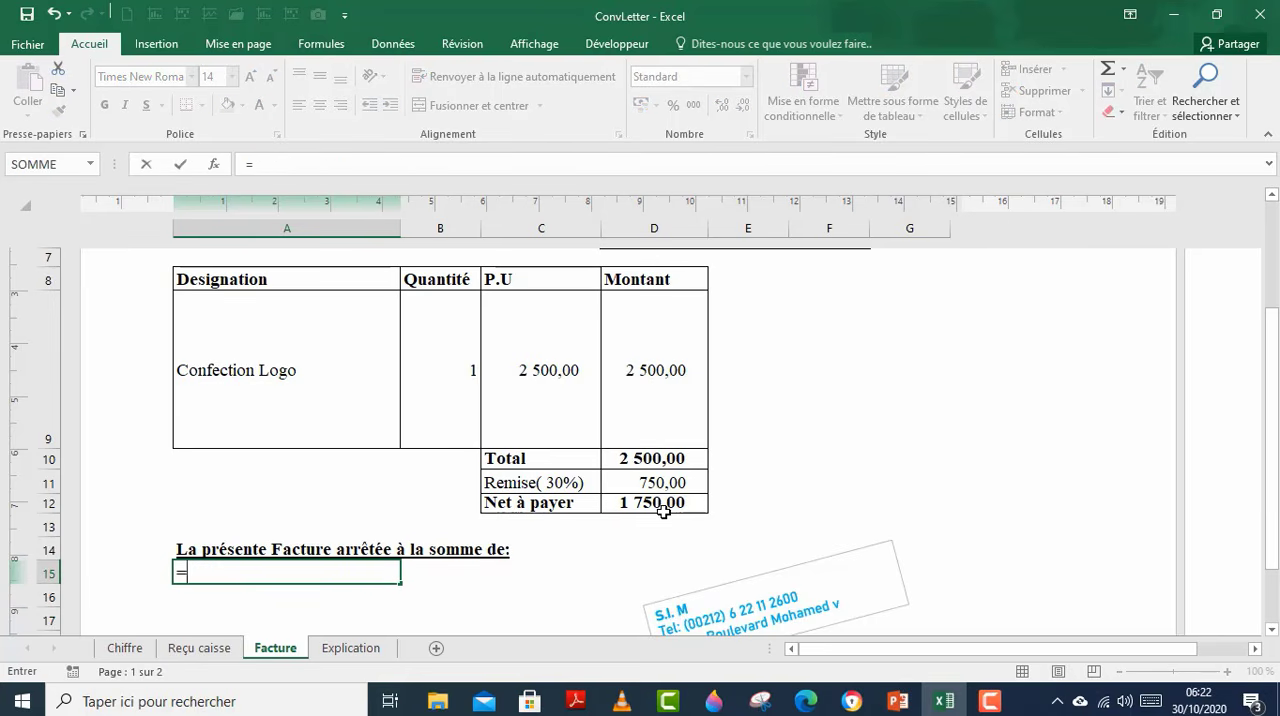
text(conv)
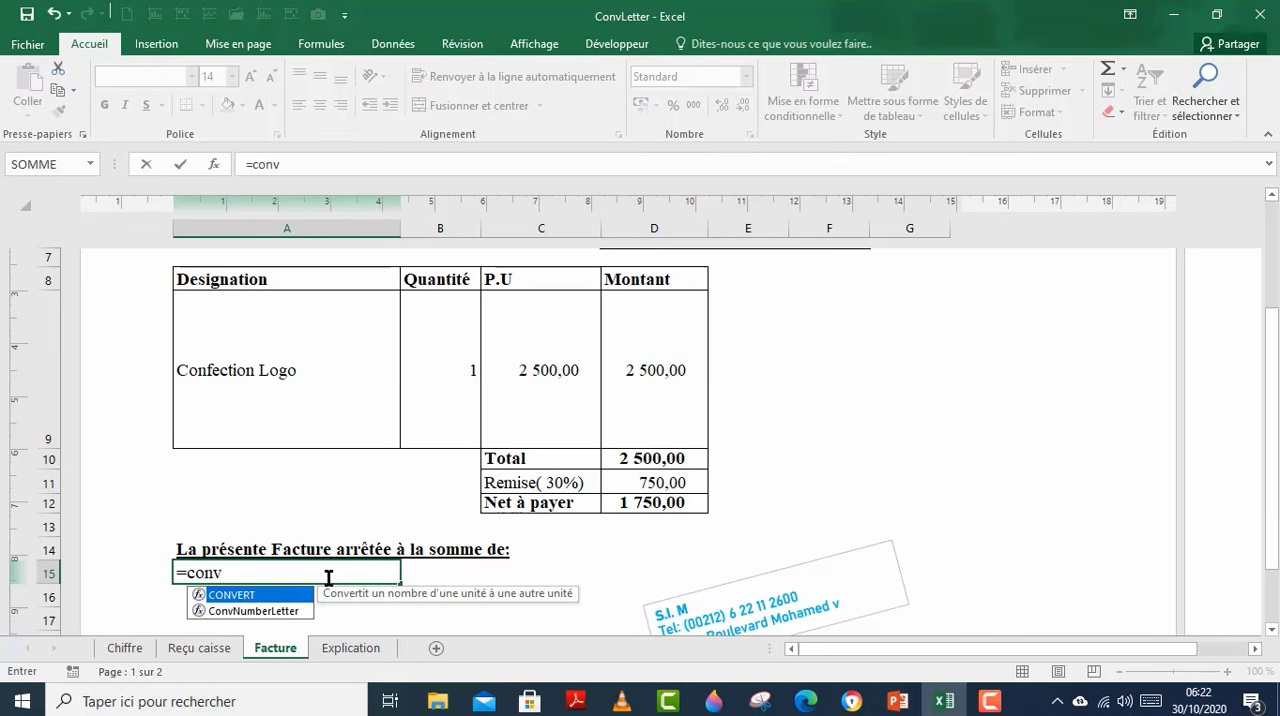
double_click(290, 611)
click(638, 503)
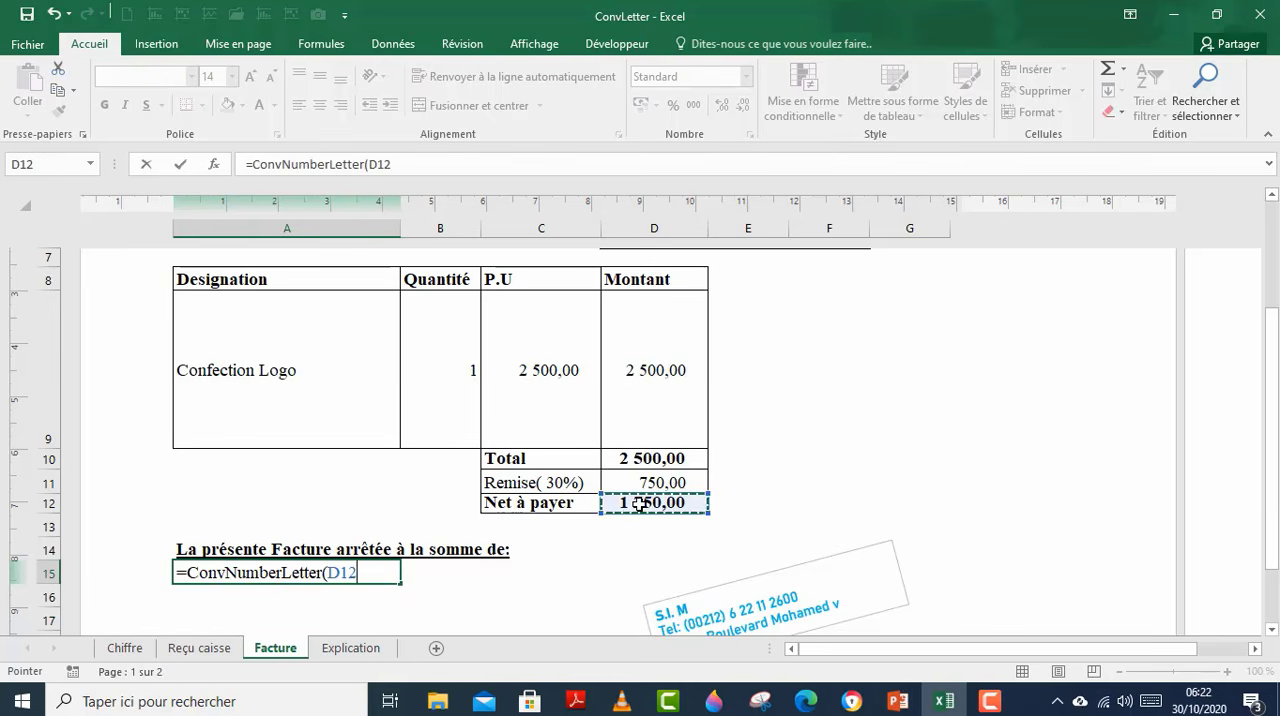
text(;1;1)
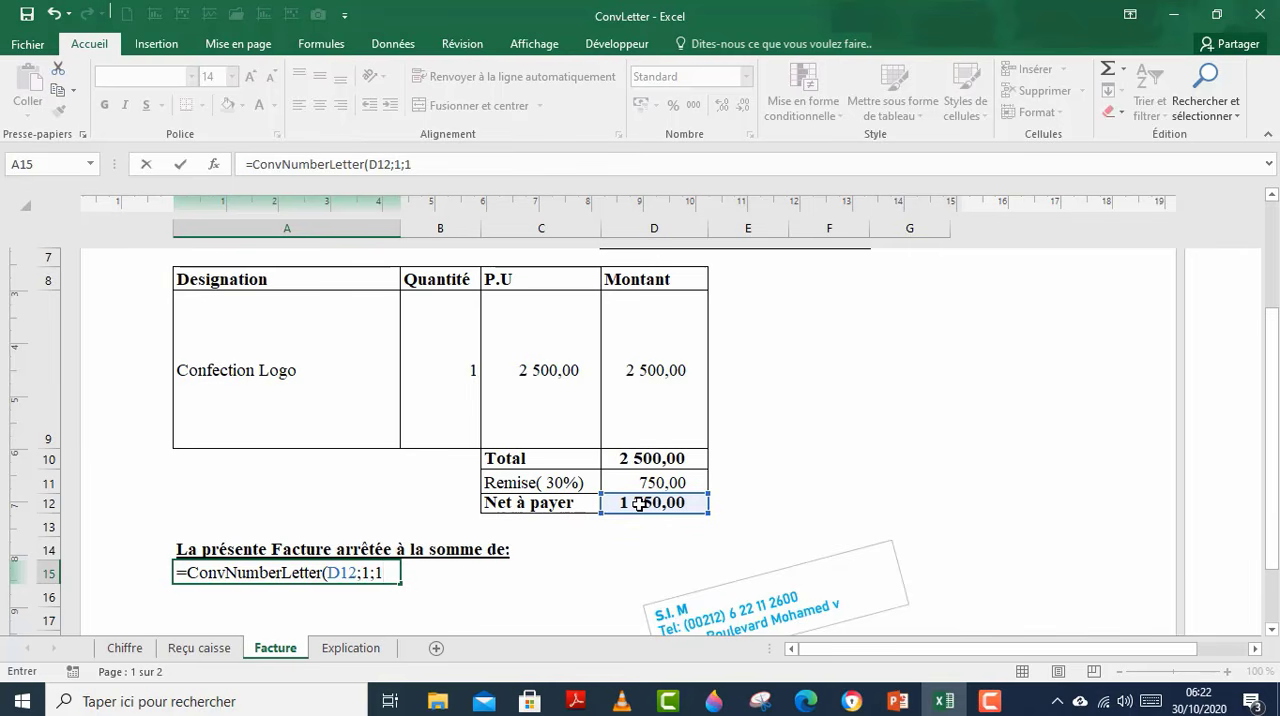
key(Return)
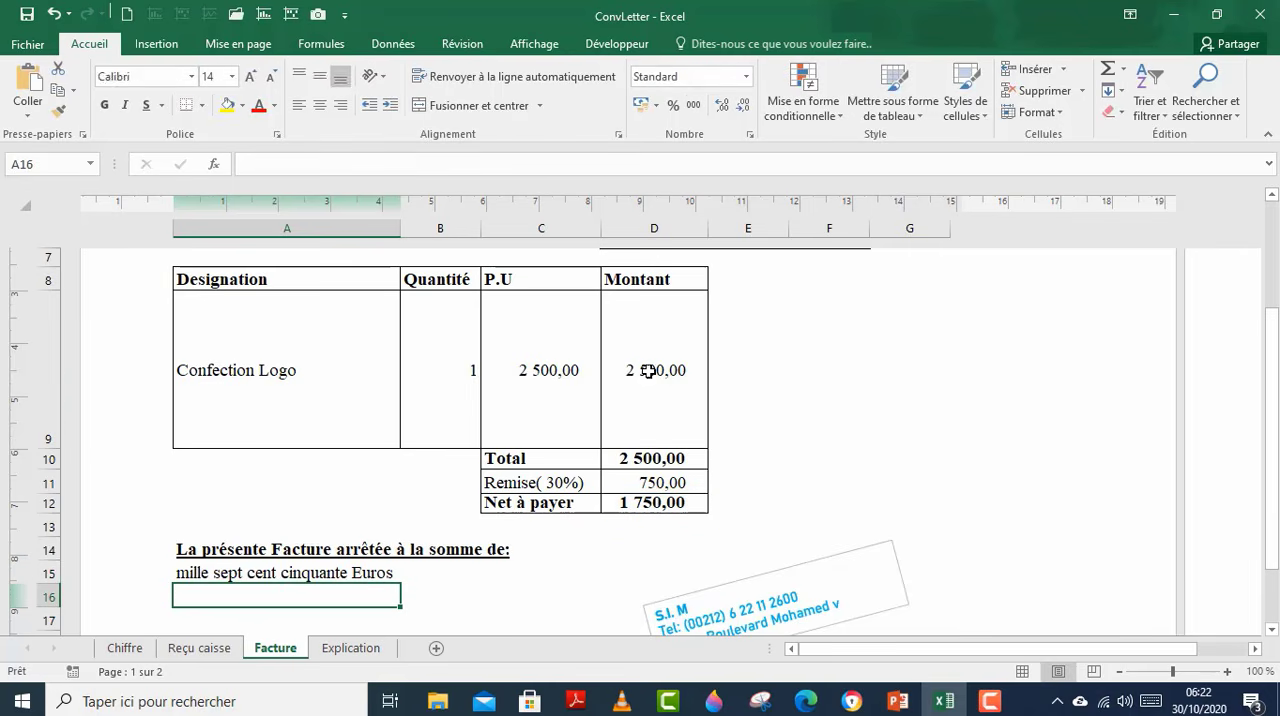
Step: Set the unit price of Confection Logo in C9 to 1900 and check the amount in words in A15
click(651, 370)
click(561, 376)
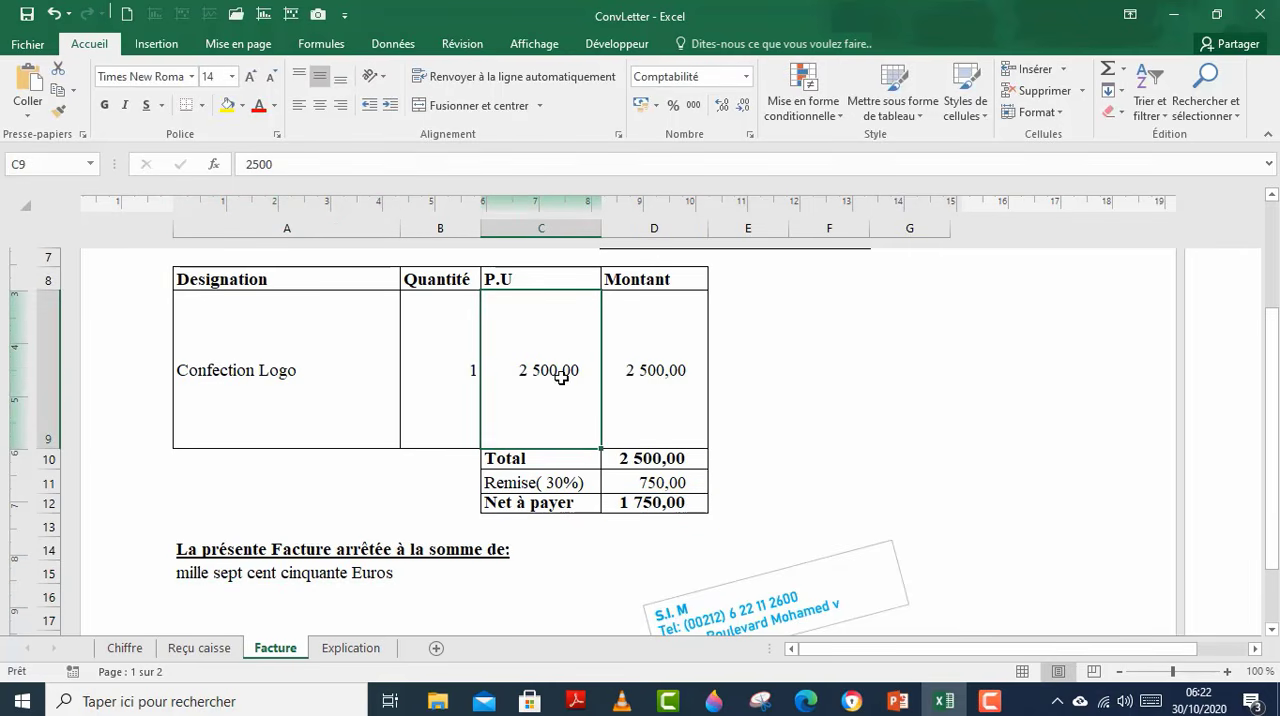
text(1 9)
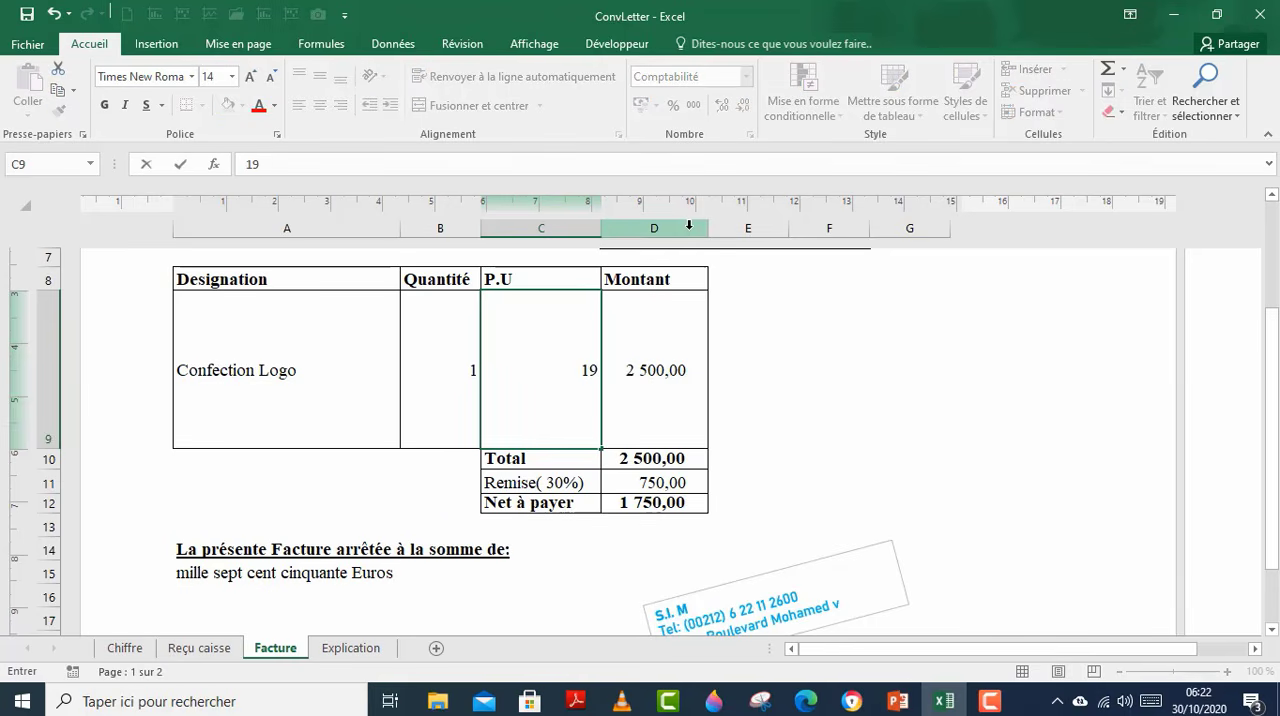
text(00)
key(Return)
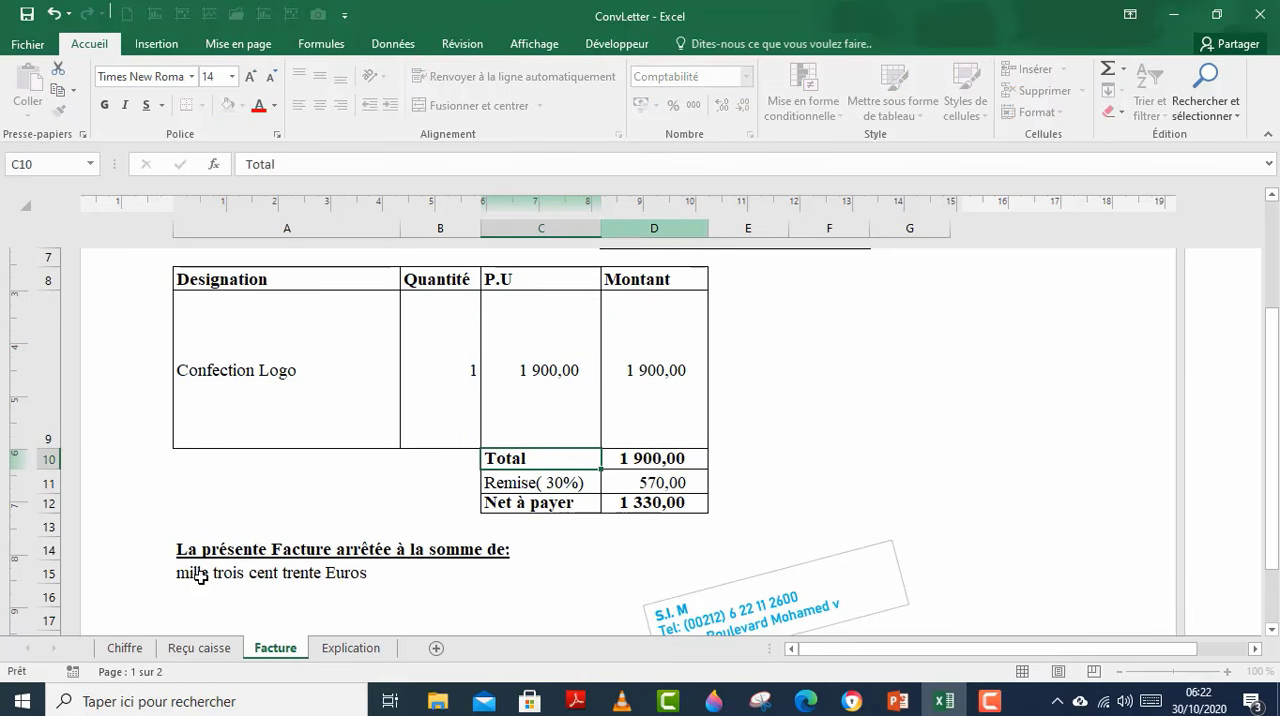
click(200, 577)
scroll(866, 486, down, 1)
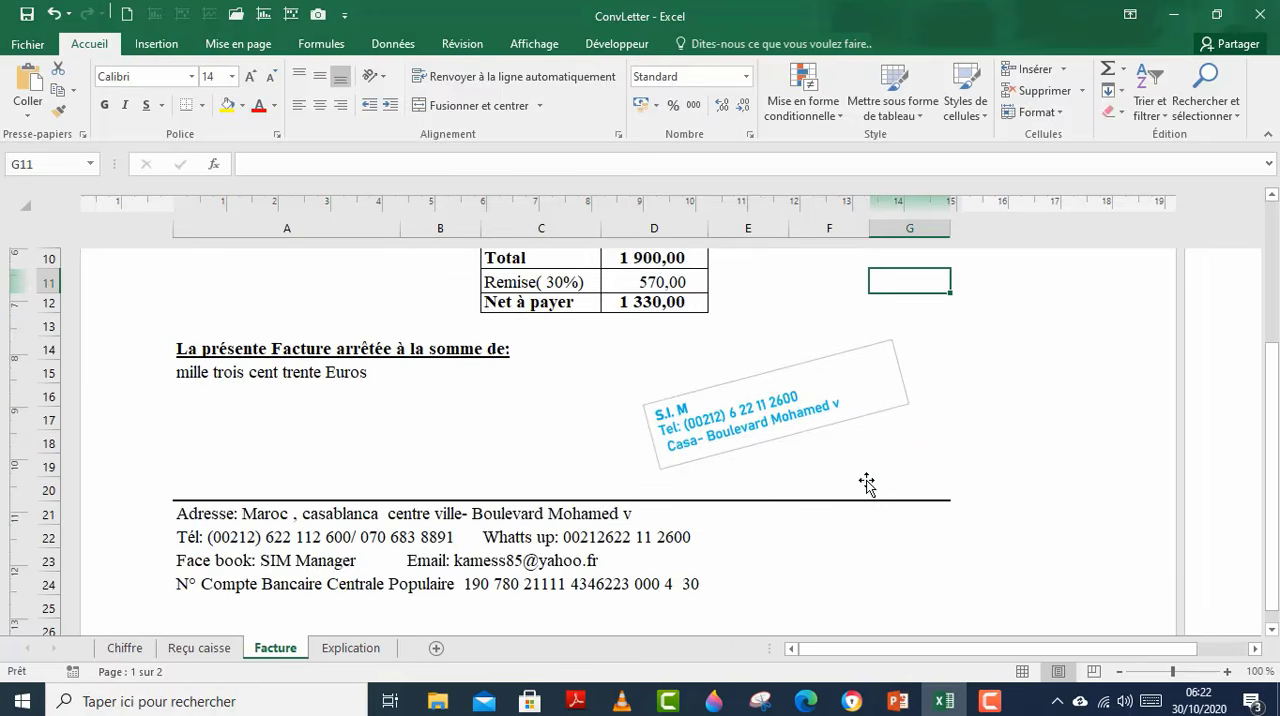
scroll(866, 482, up, 1)
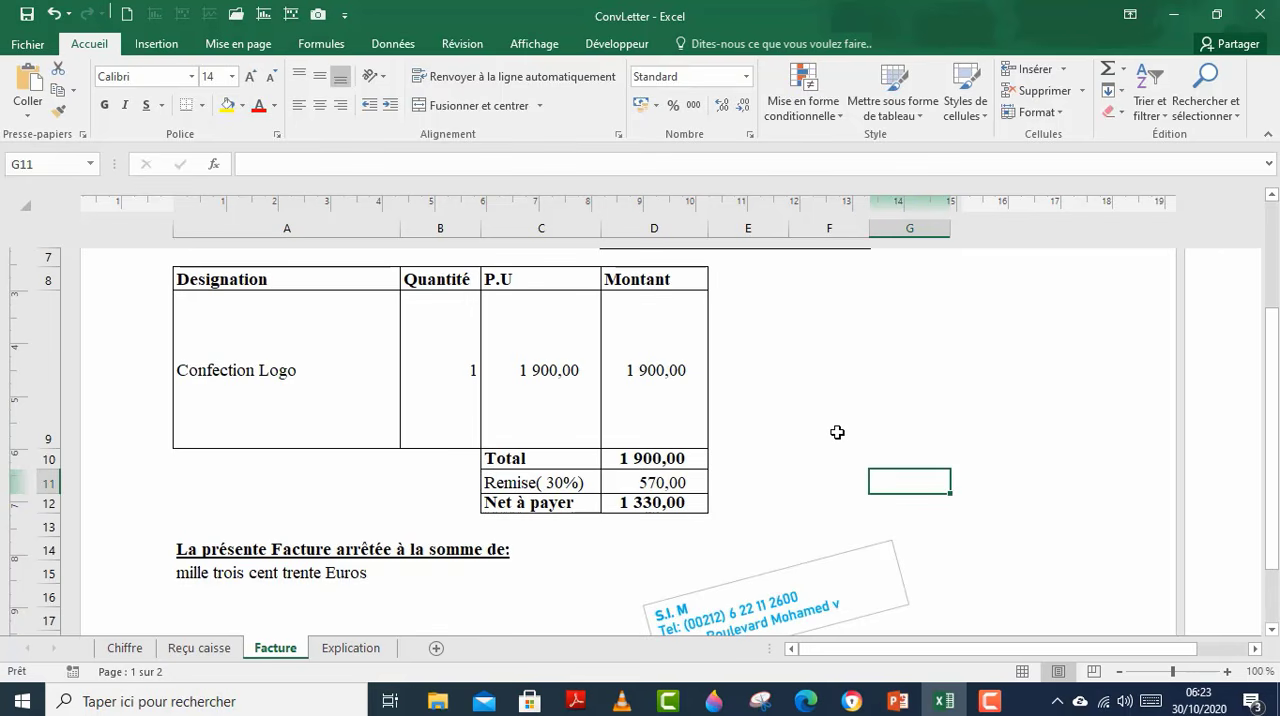
key(ctrl+v)
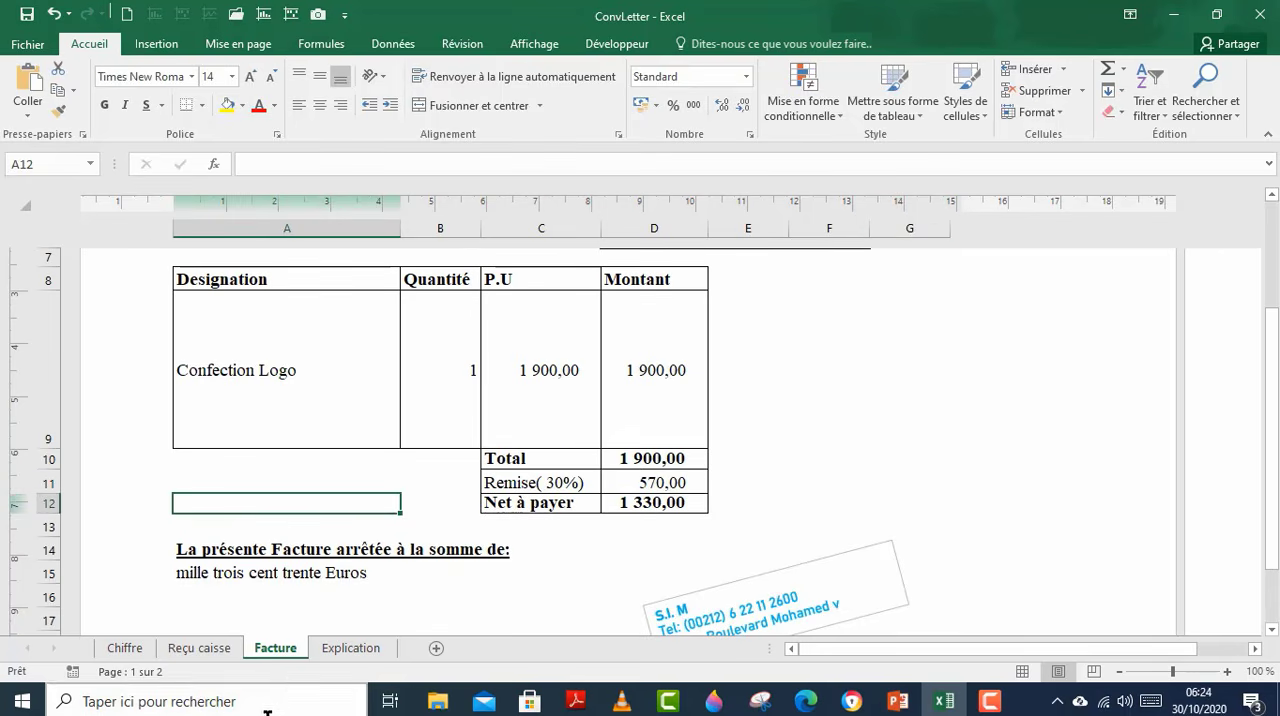
Step: Open the Explication sheet to read the NBLettre add-in installation procedure and the ConvNumberLetter syntax
click(354, 650)
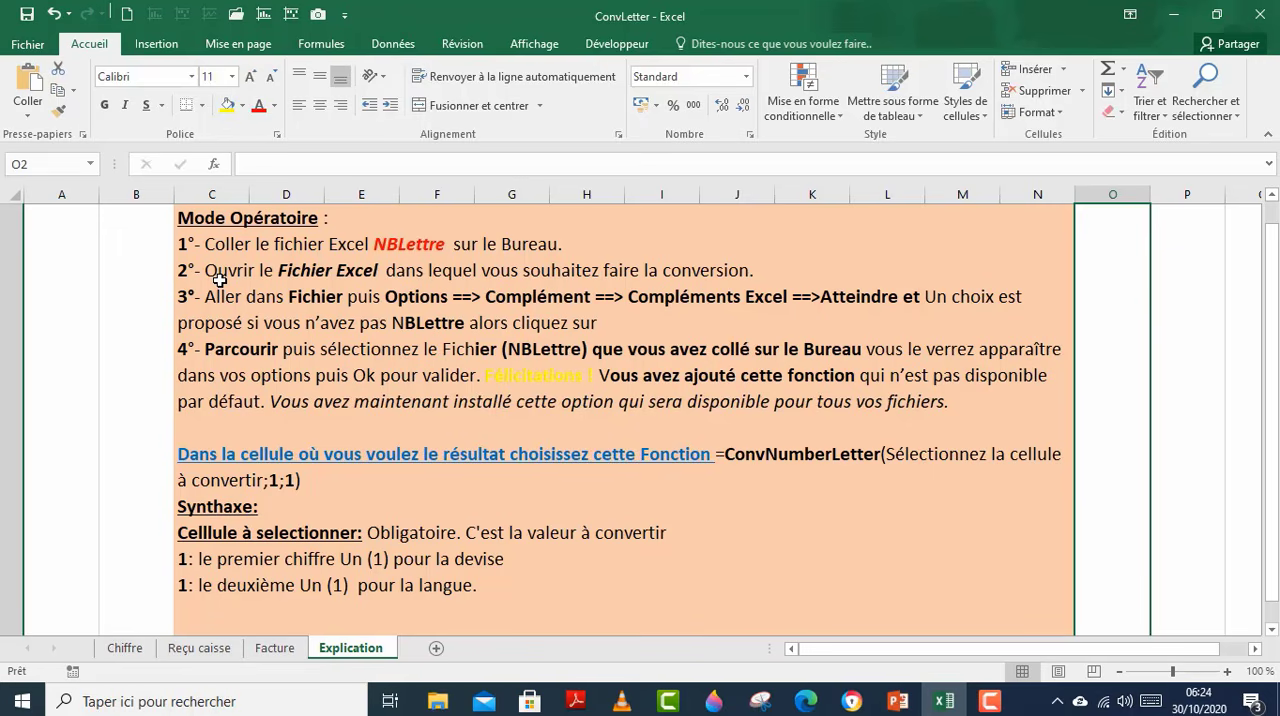
Step: Open the list of available Excel add-ins from the program's add-in options and try disabling Nblettre, closing the list without applying
click(28, 46)
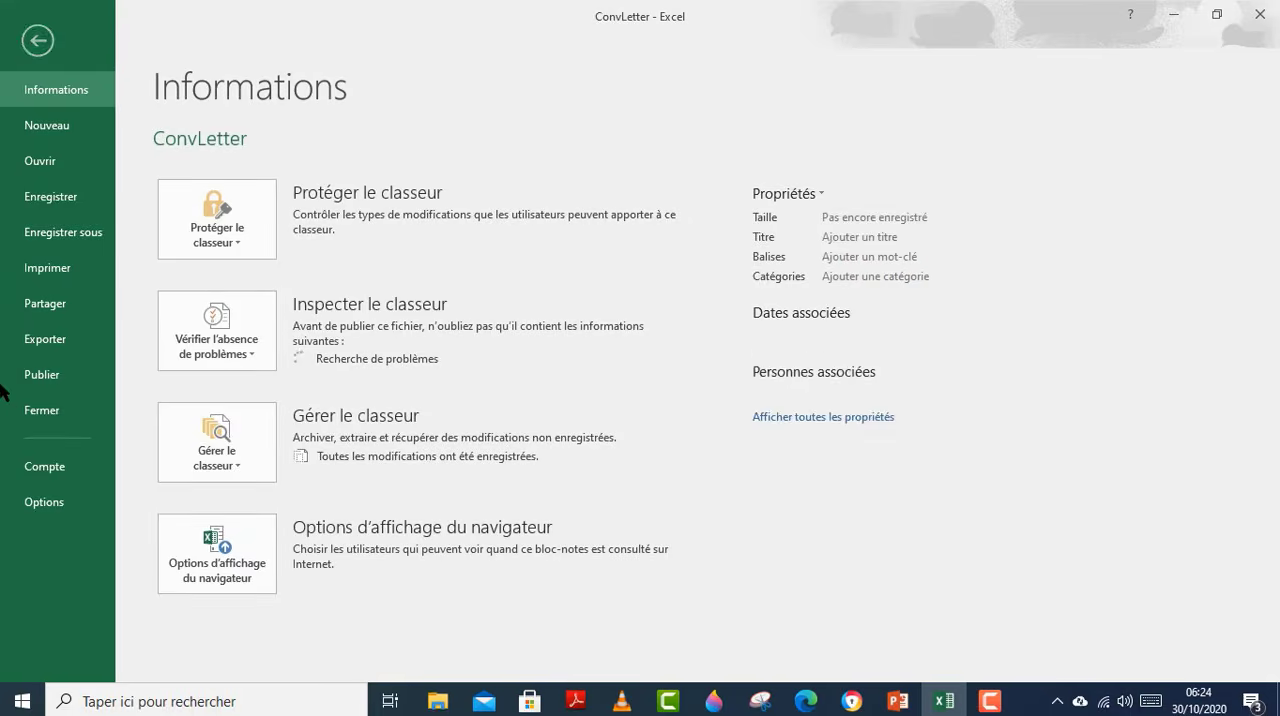
key(Escape)
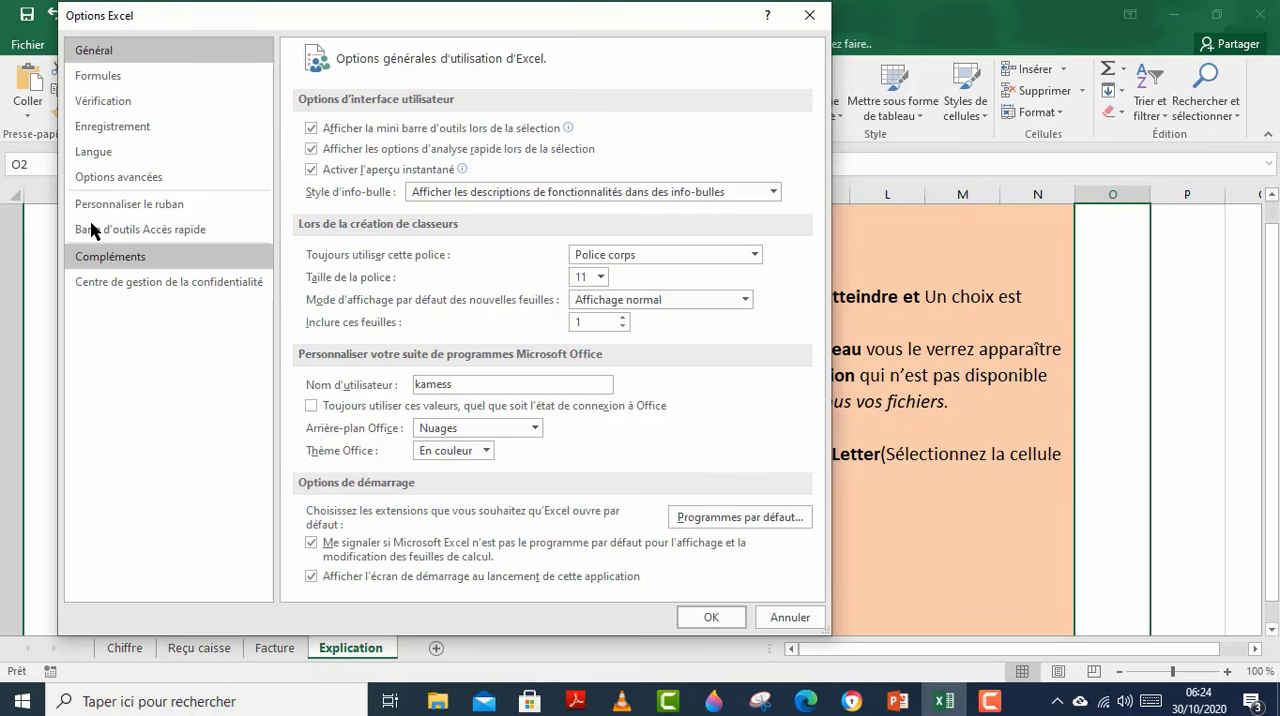
click(135, 258)
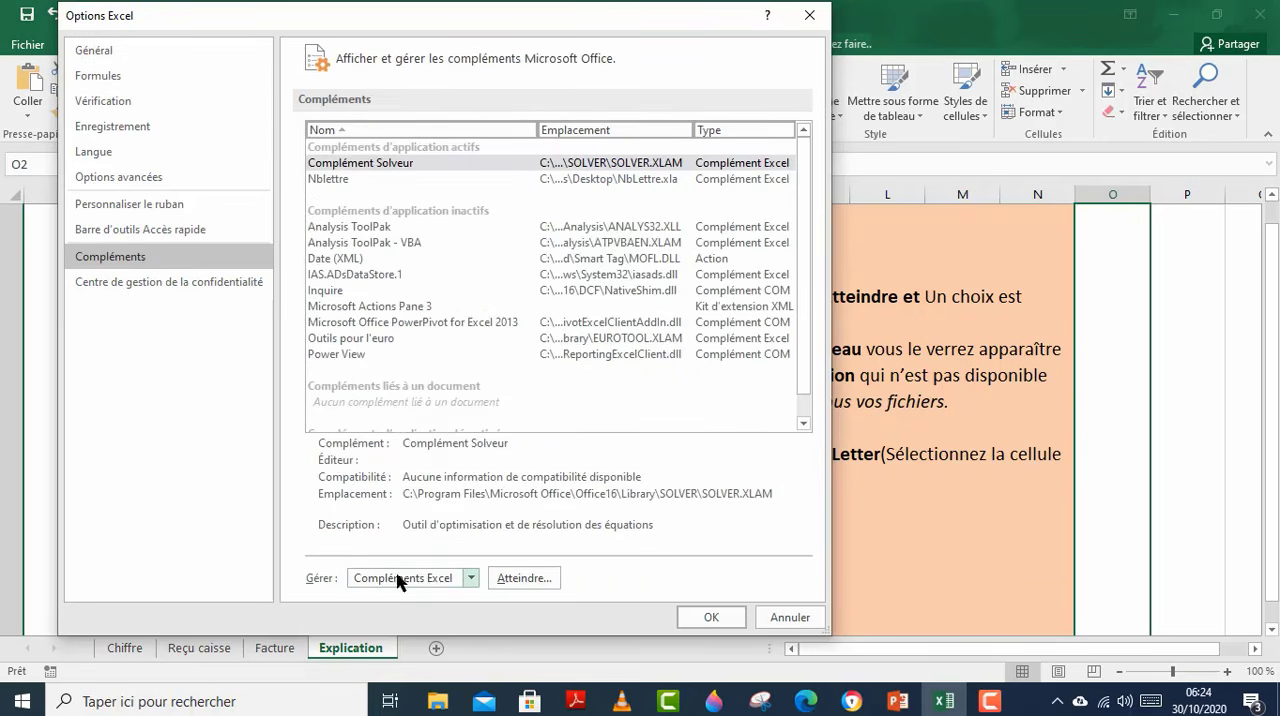
click(469, 582)
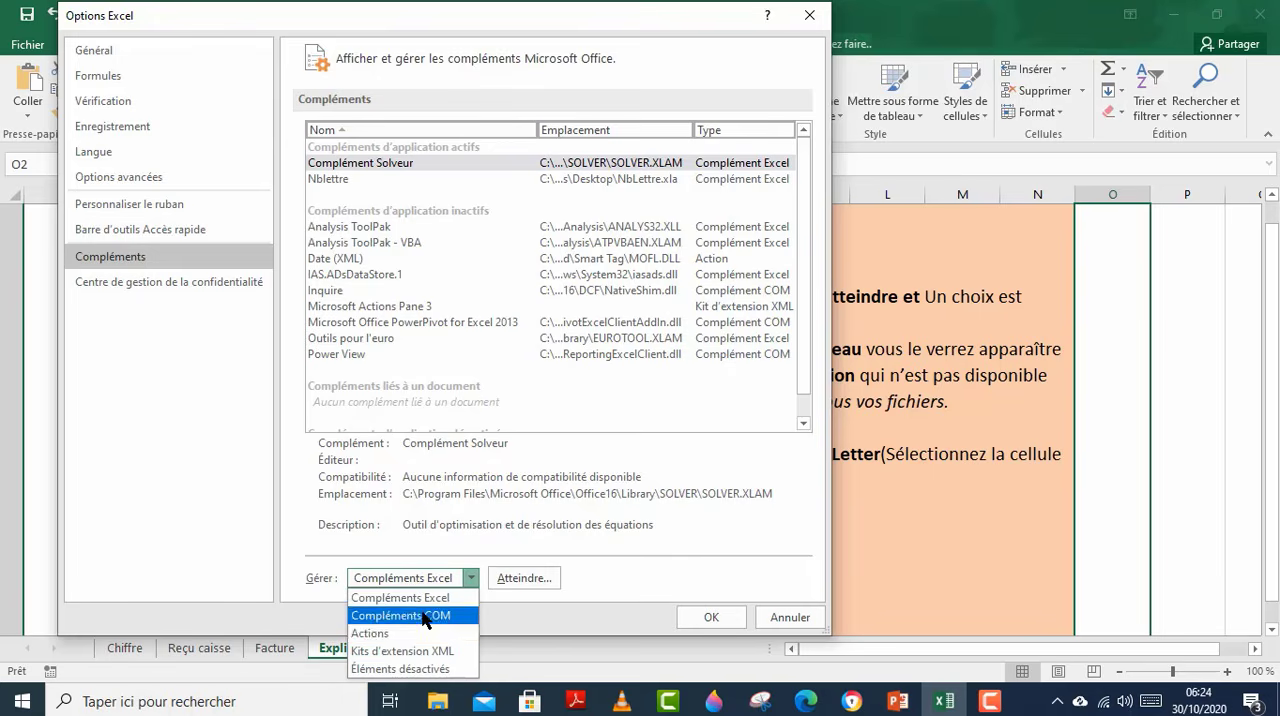
click(405, 598)
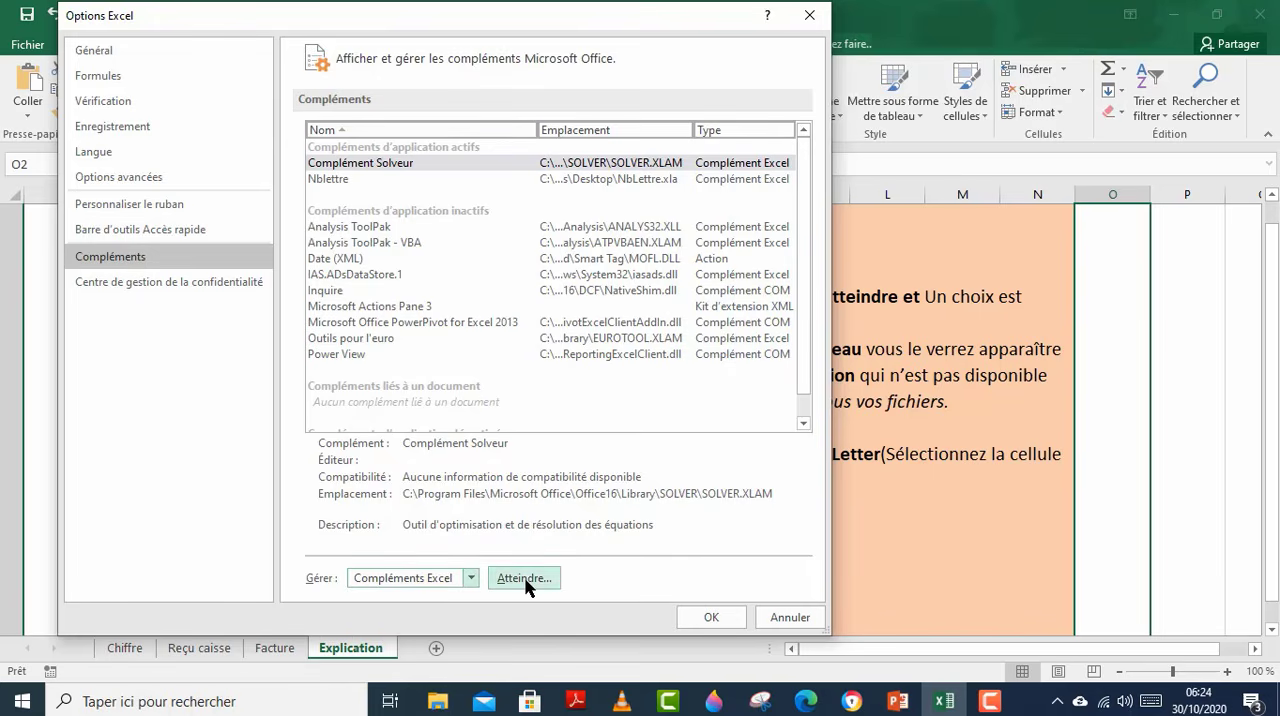
click(524, 578)
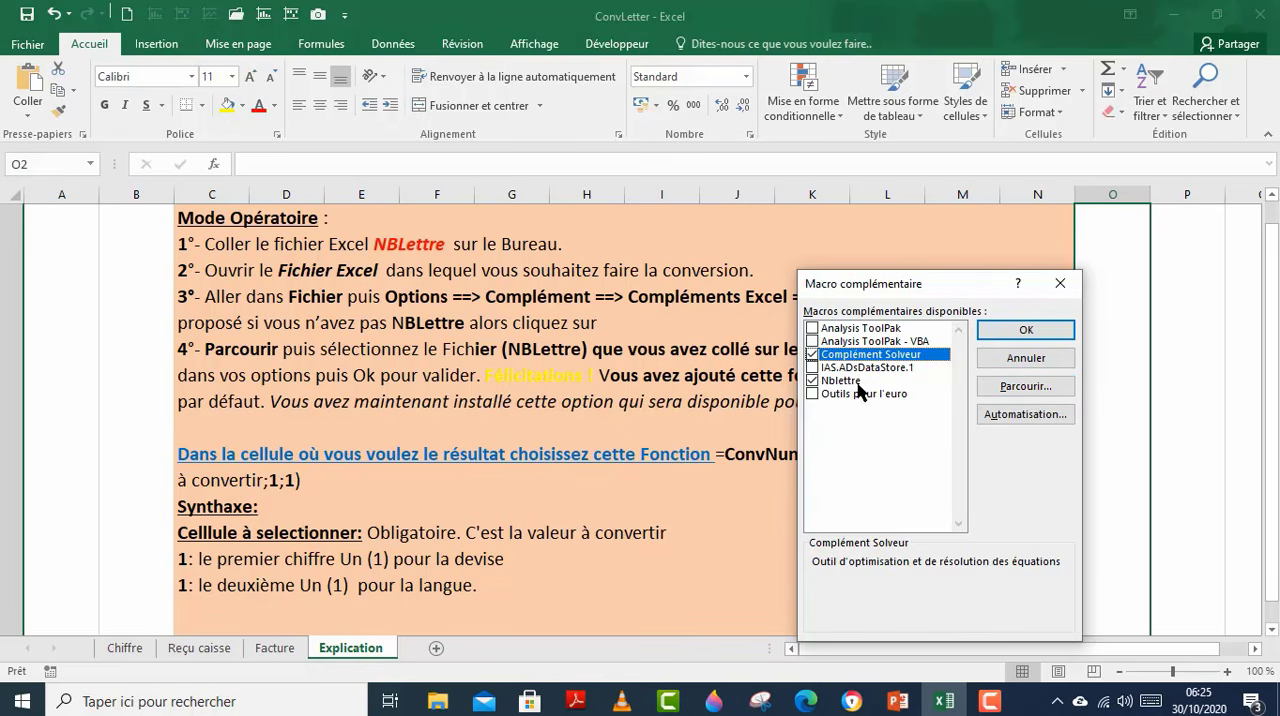
click(815, 383)
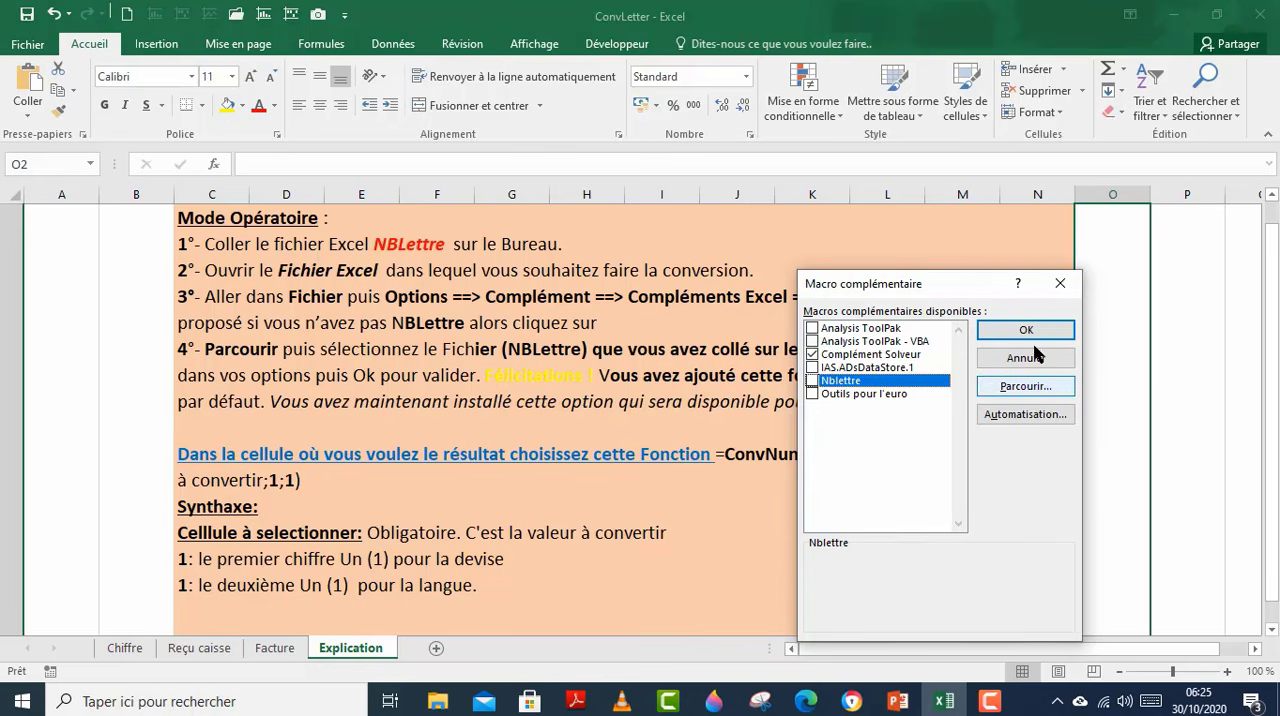
click(1060, 284)
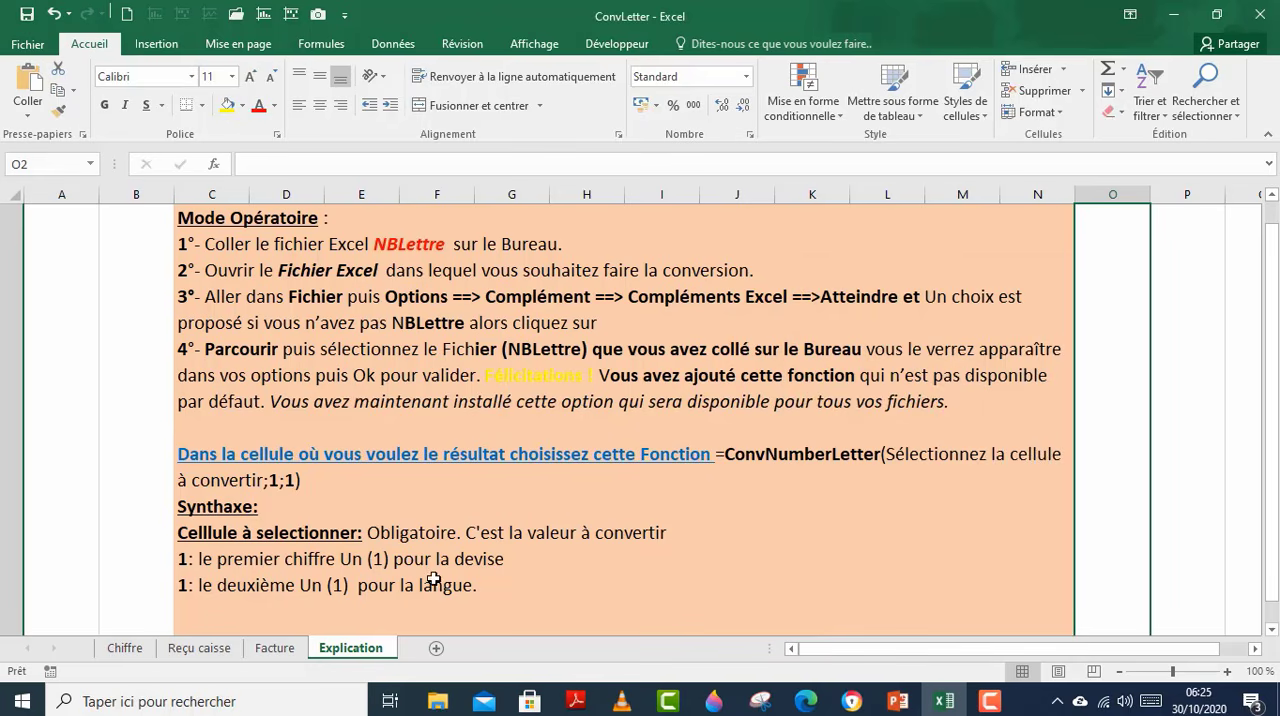
Step: On the Facture sheet, look up ConvNumberLetter by starting "=conv" in A15, and leave the cell empty
click(286, 651)
click(212, 573)
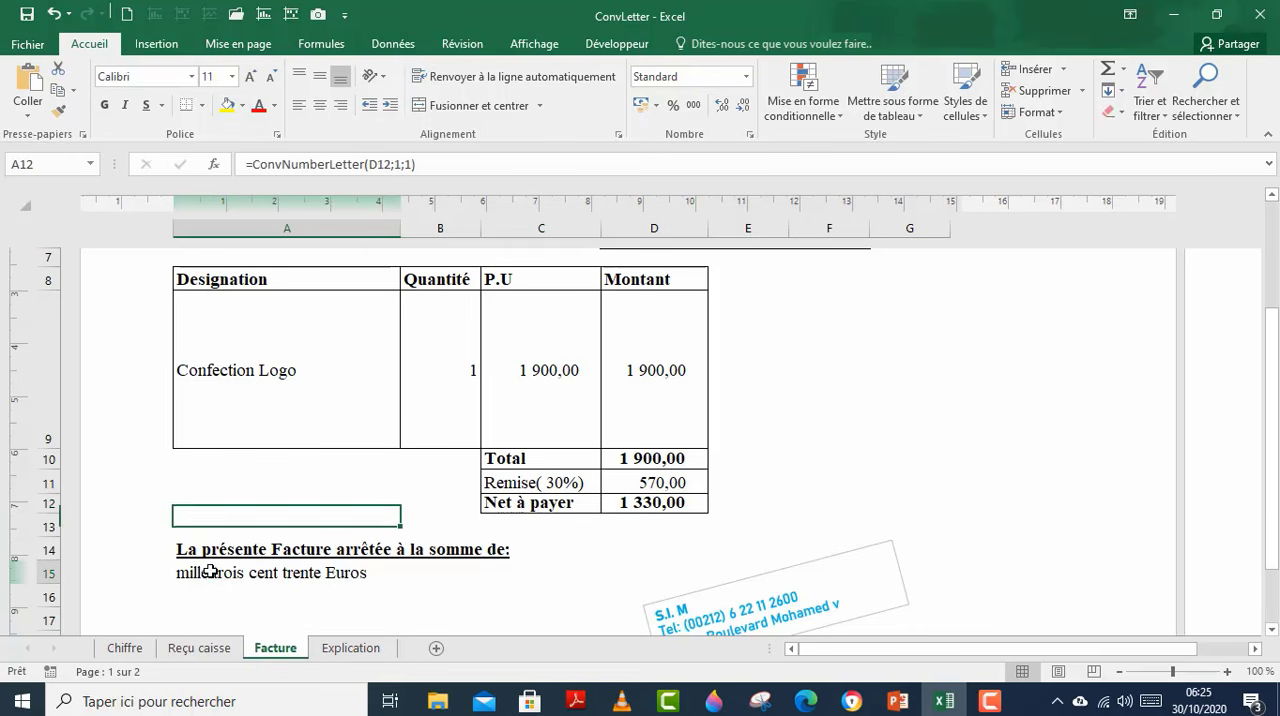
text(=cn)
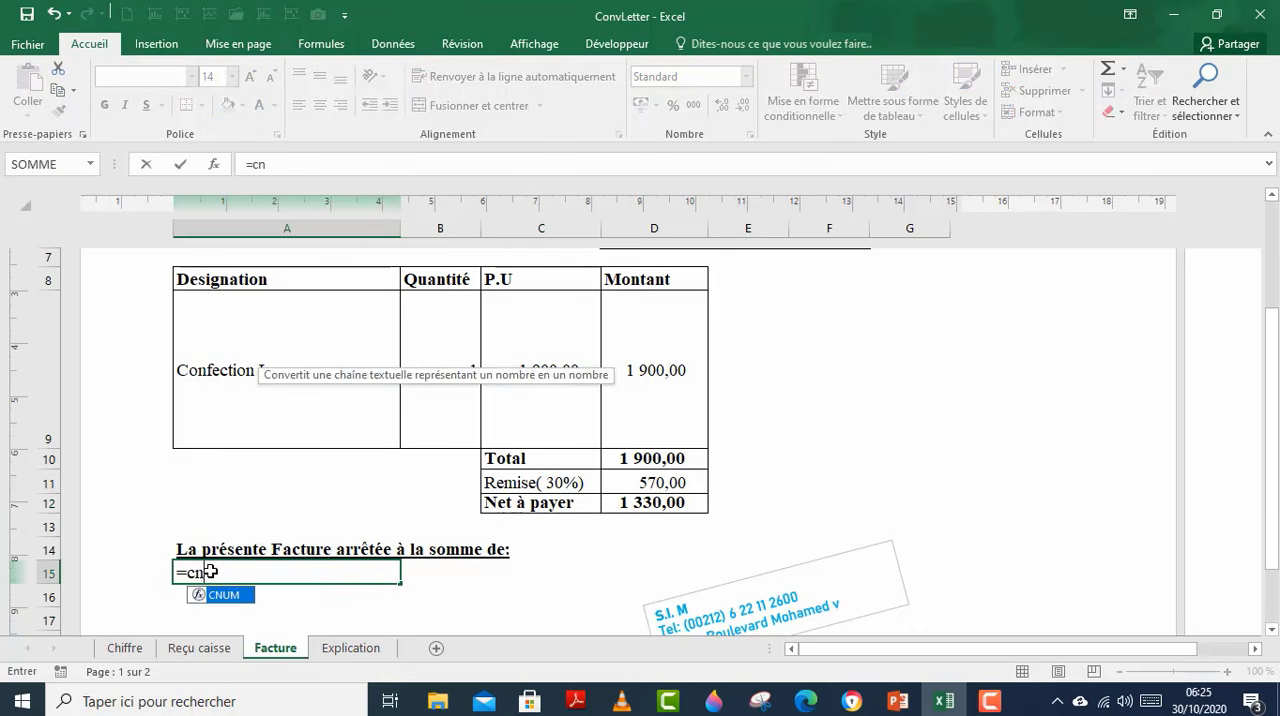
key(BackSpace)
text(onv)
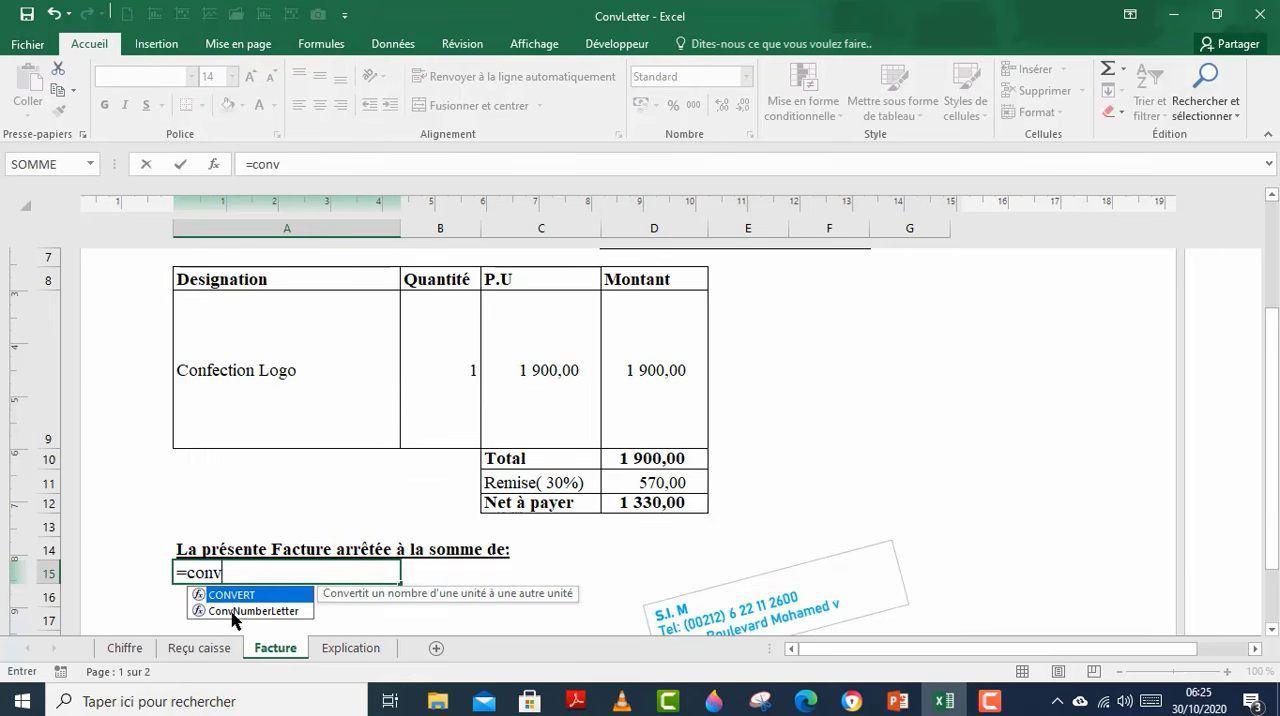
key(BackSpace)
key(BackSpace)
key(BackSpace)
key(BackSpace)
key(BackSpace)
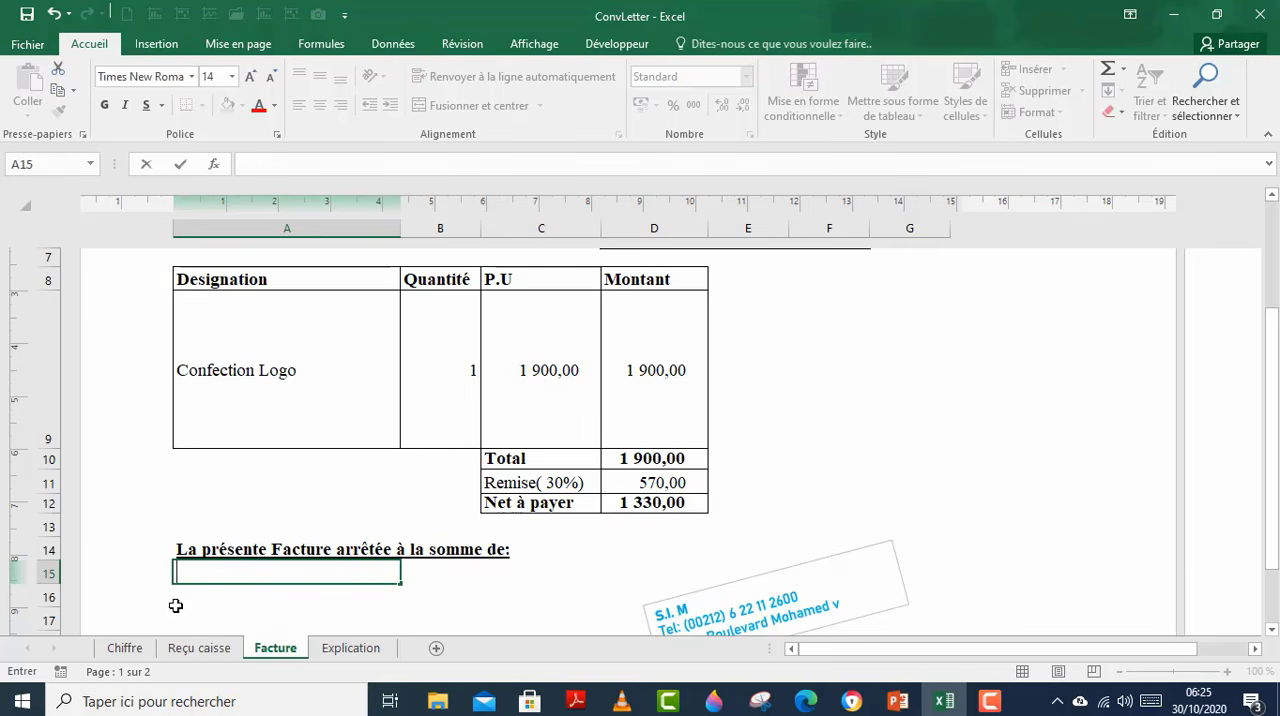
key(Return)
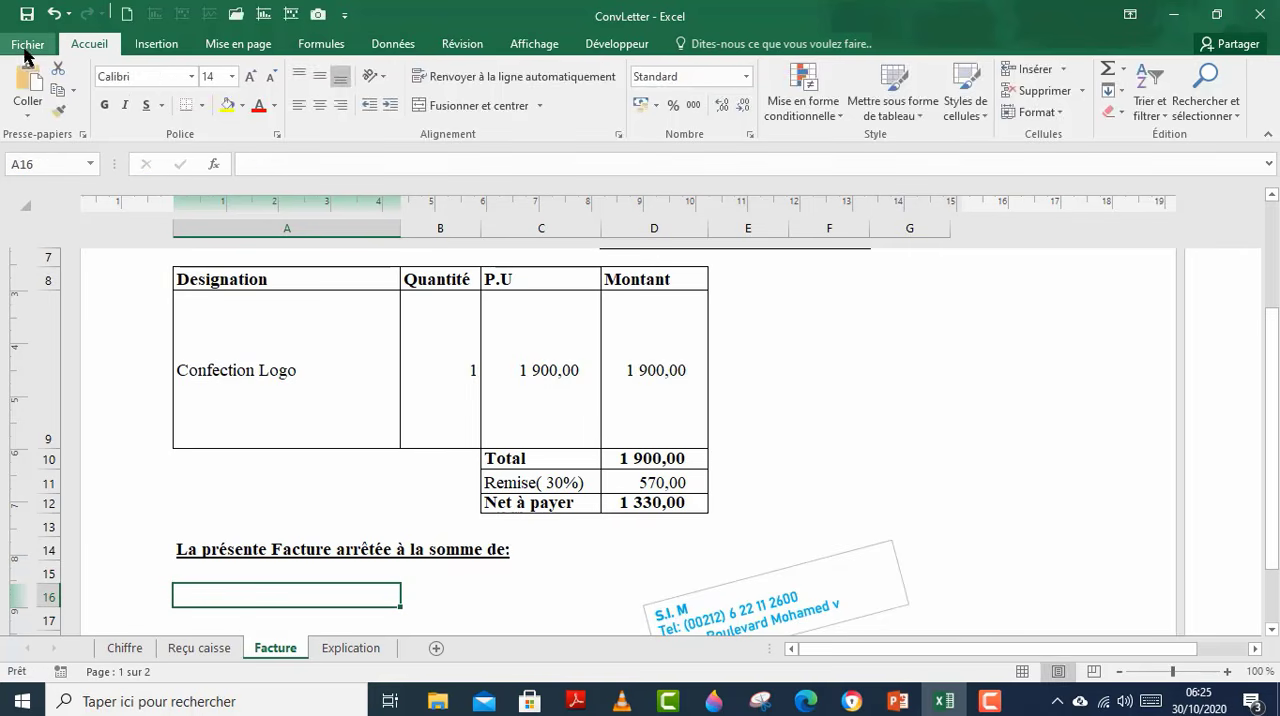
Step: Reopen the list of available Excel add-ins and browse the Bureau folder for the NbLettre file, closing without adding it
click(26, 47)
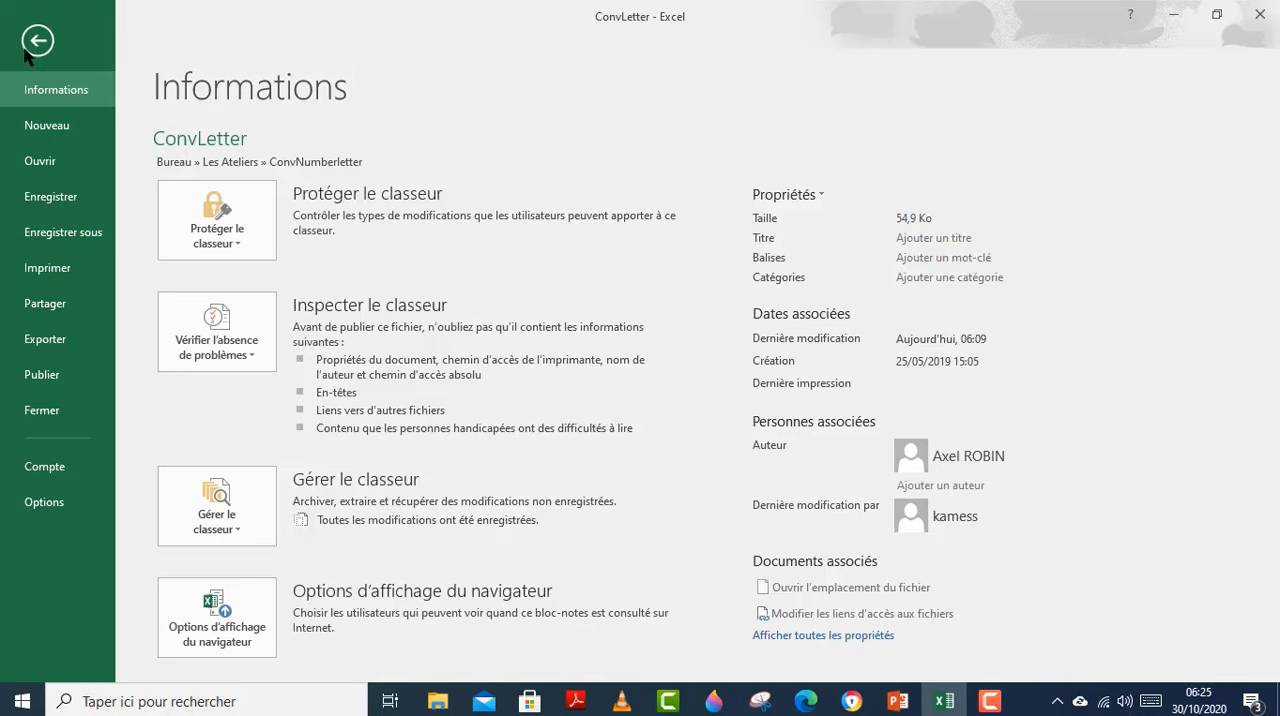
click(42, 502)
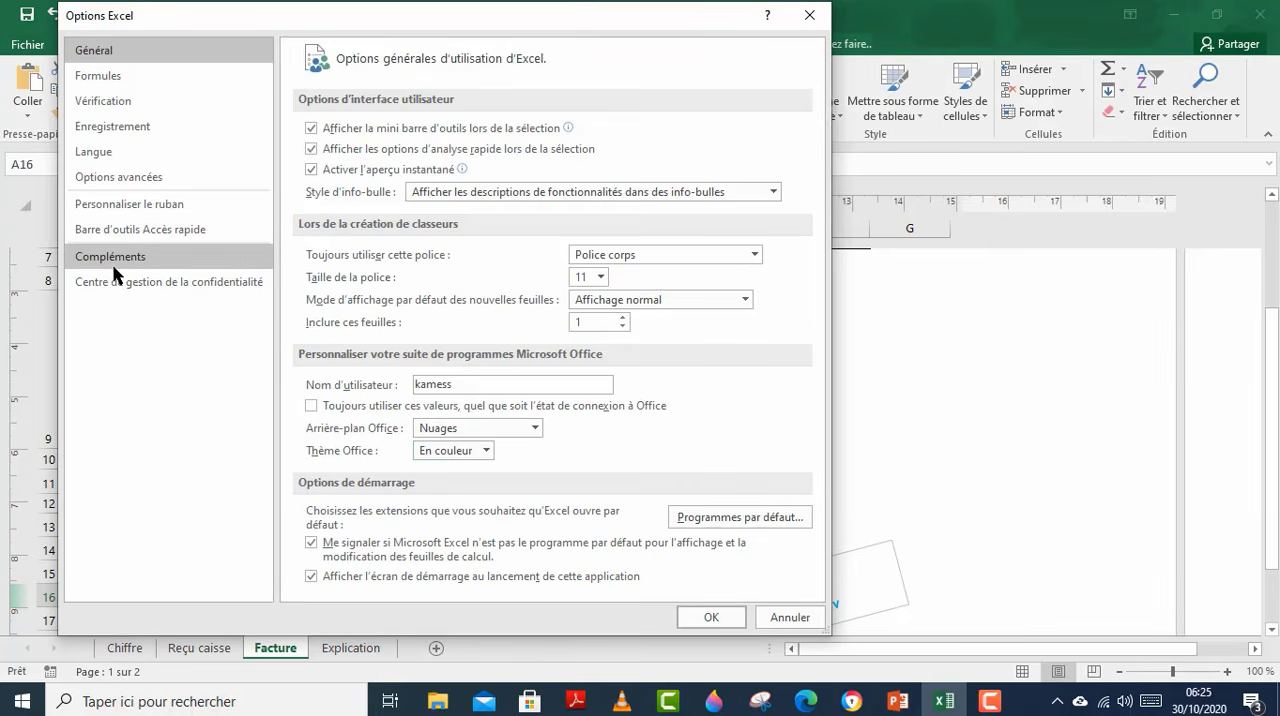
click(113, 257)
click(534, 583)
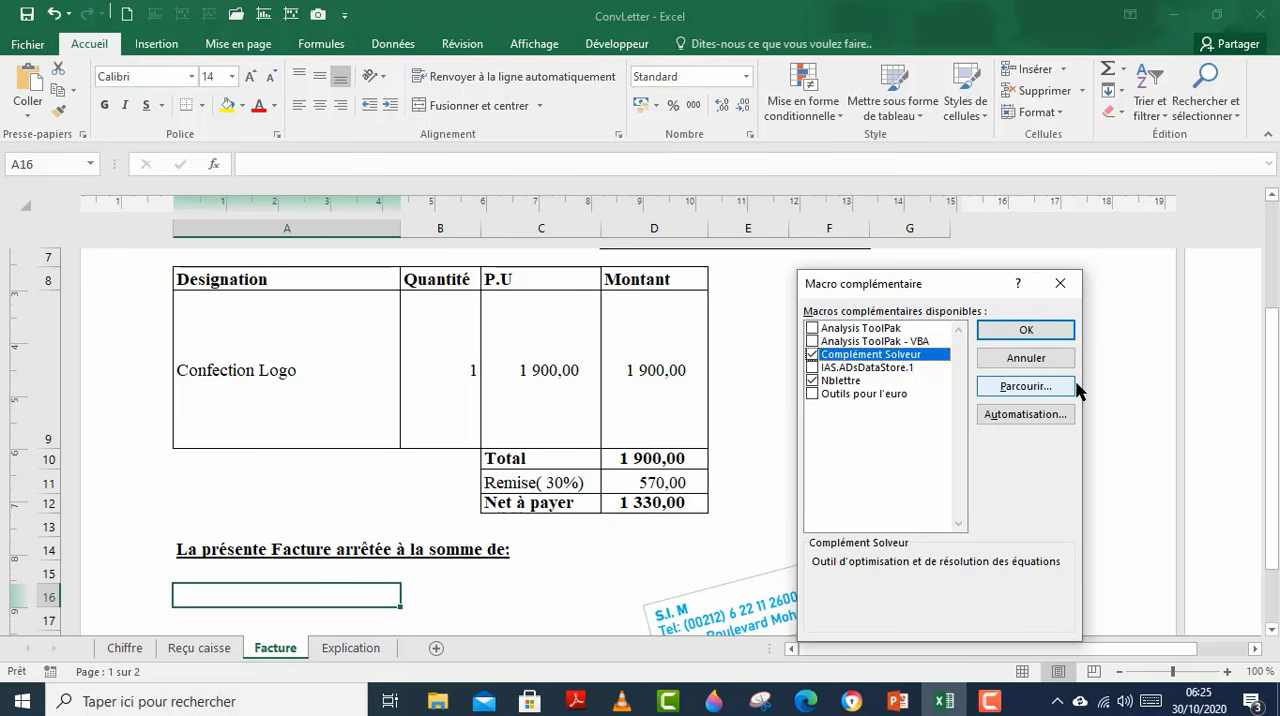
click(1033, 395)
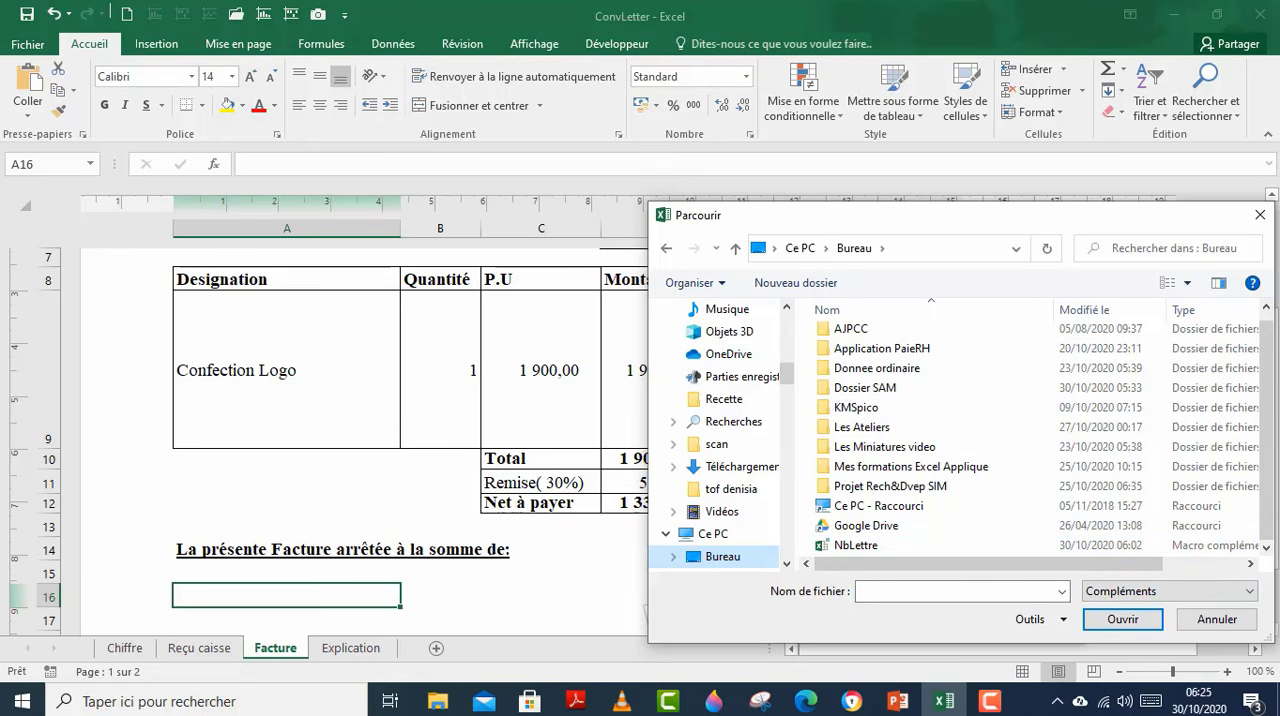
click(1260, 214)
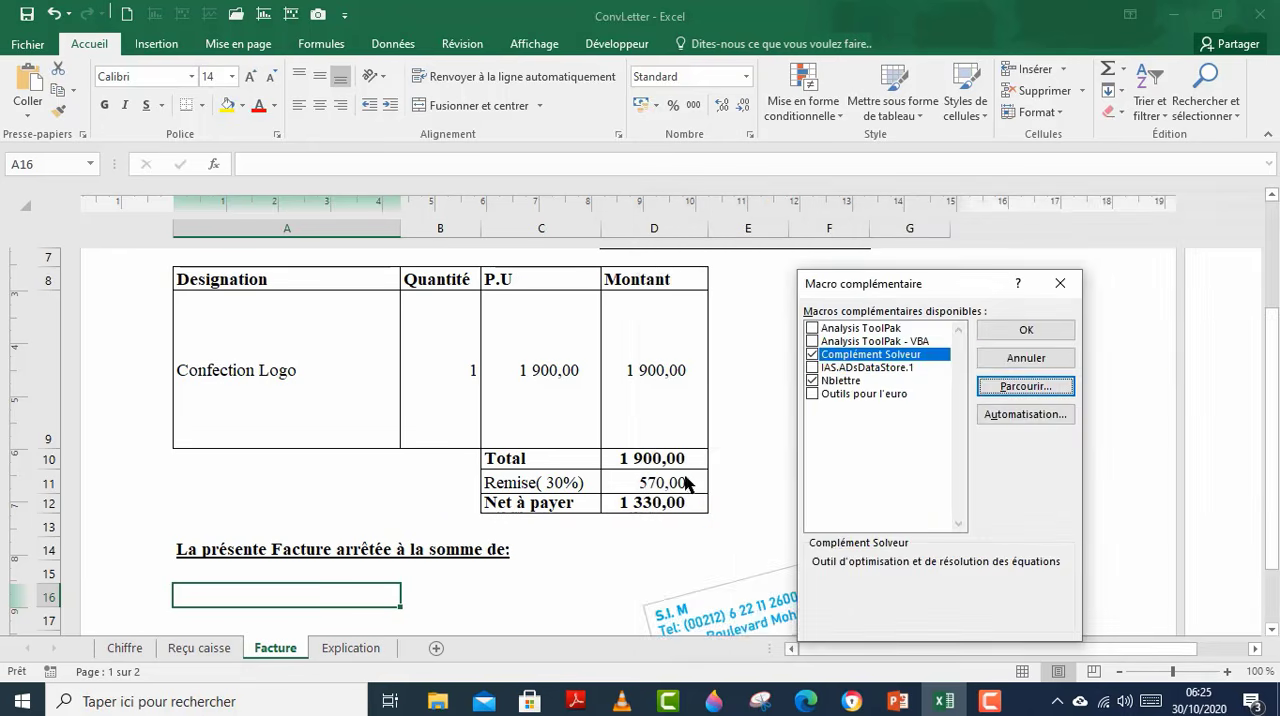
click(1060, 286)
Step: Look for ConvNumberLetter among the functions suggested for "=conv" in A15 of the invoice, and discard the entry
click(303, 526)
click(268, 582)
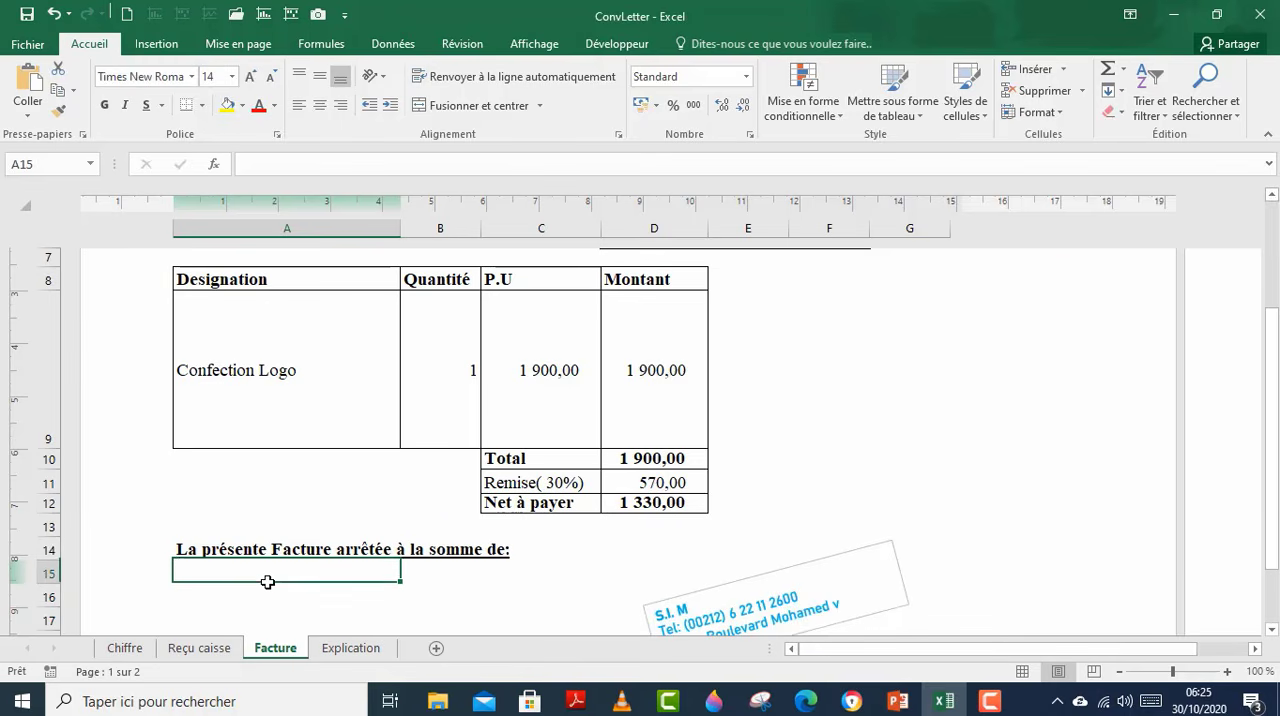
text(=cn)
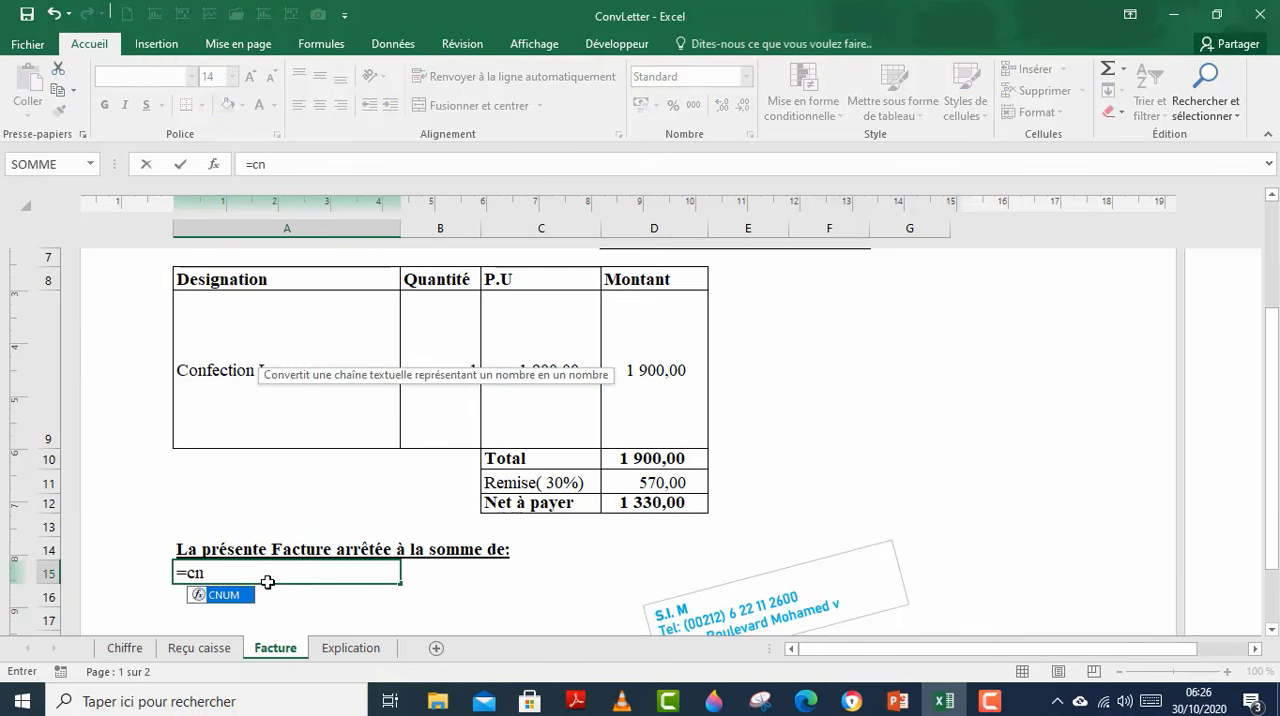
key(BackSpace)
text(onv)
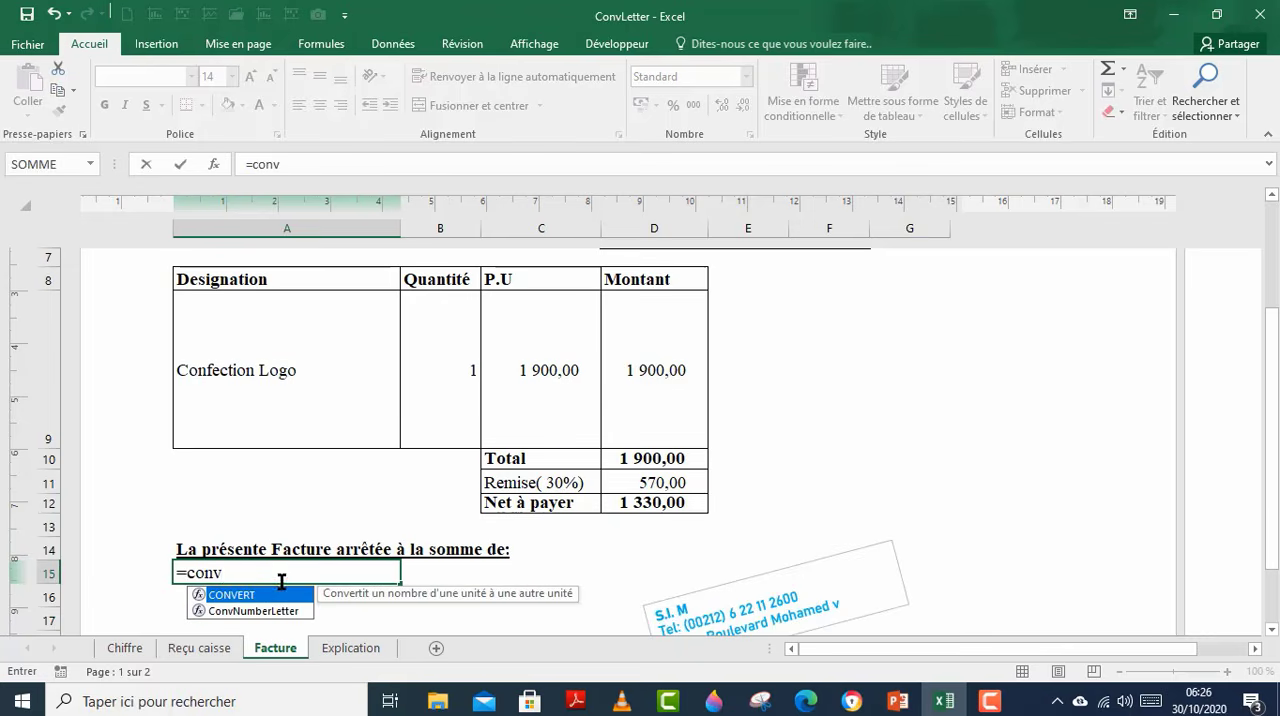
key(BackSpace)
key(BackSpace)
key(BackSpace)
key(BackSpace)
key(BackSpace)
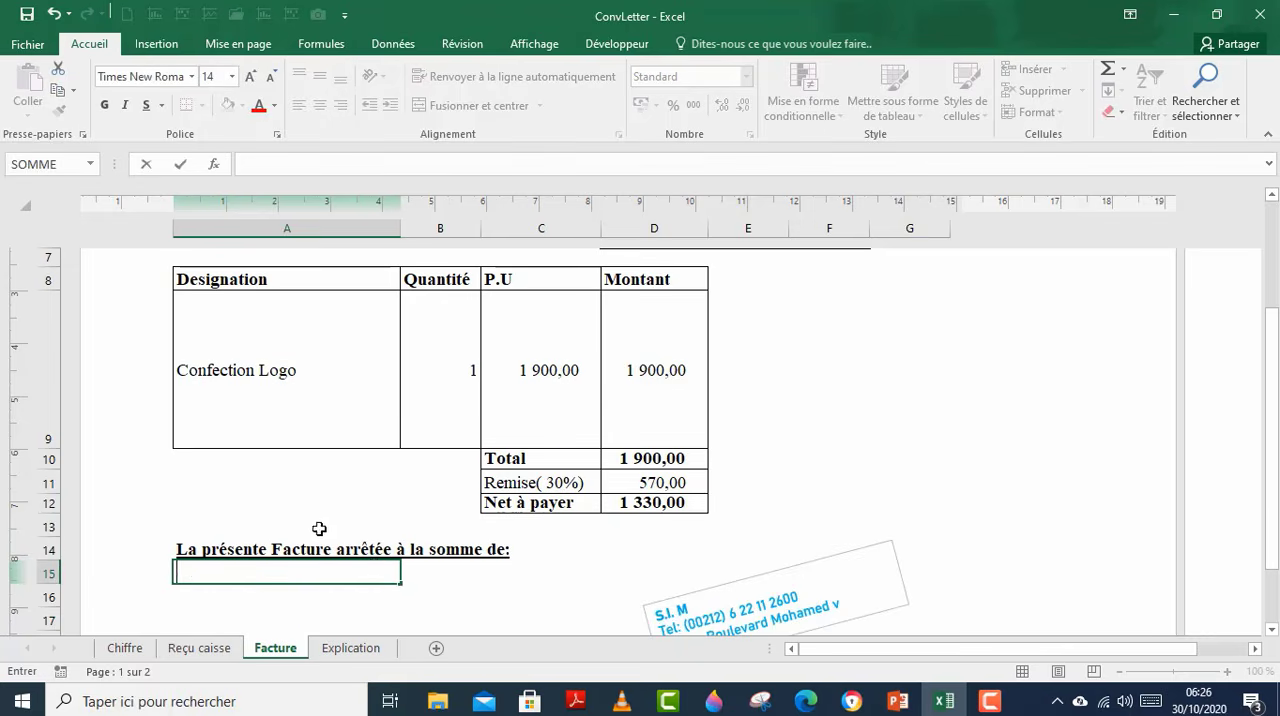
key(Escape)
key(Up)
key(Up)
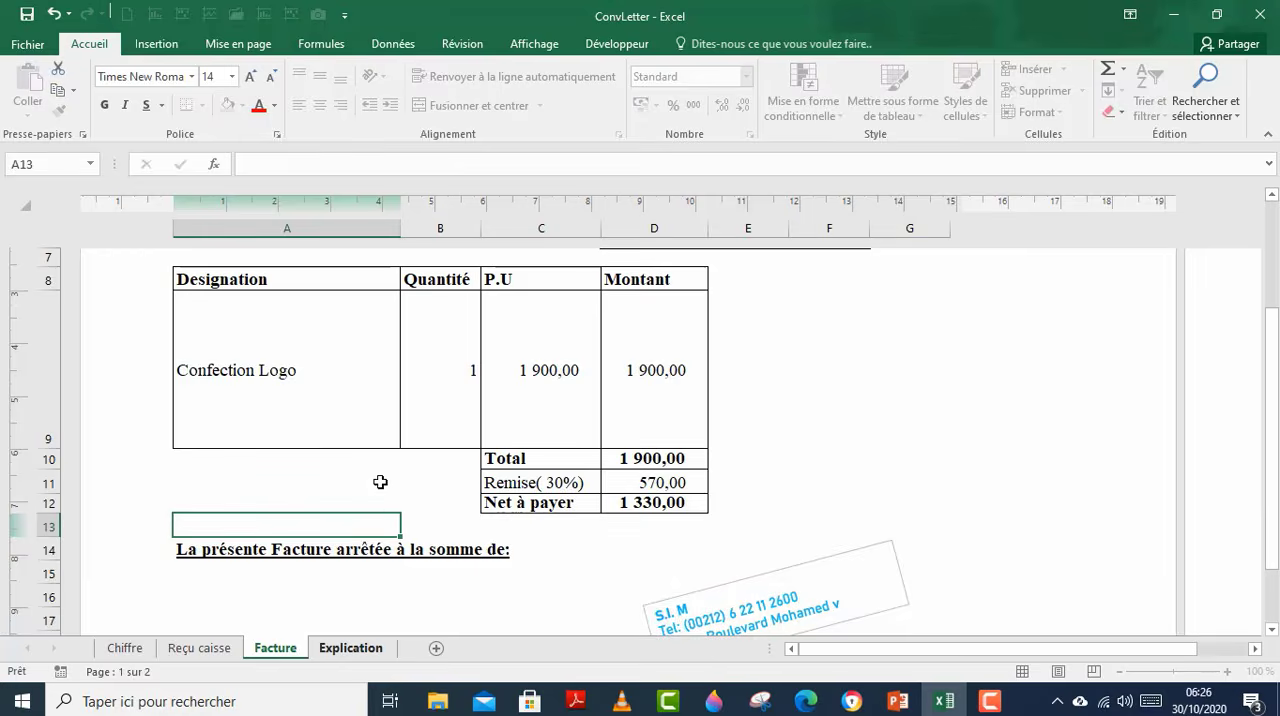
Step: In C2 of the Explication sheet, move the formula =ConvNumberLetter(Sélectionnez la cellule à convertir;1;1) onto its own line and point out its arguments
key(ctrl+Page_Down)
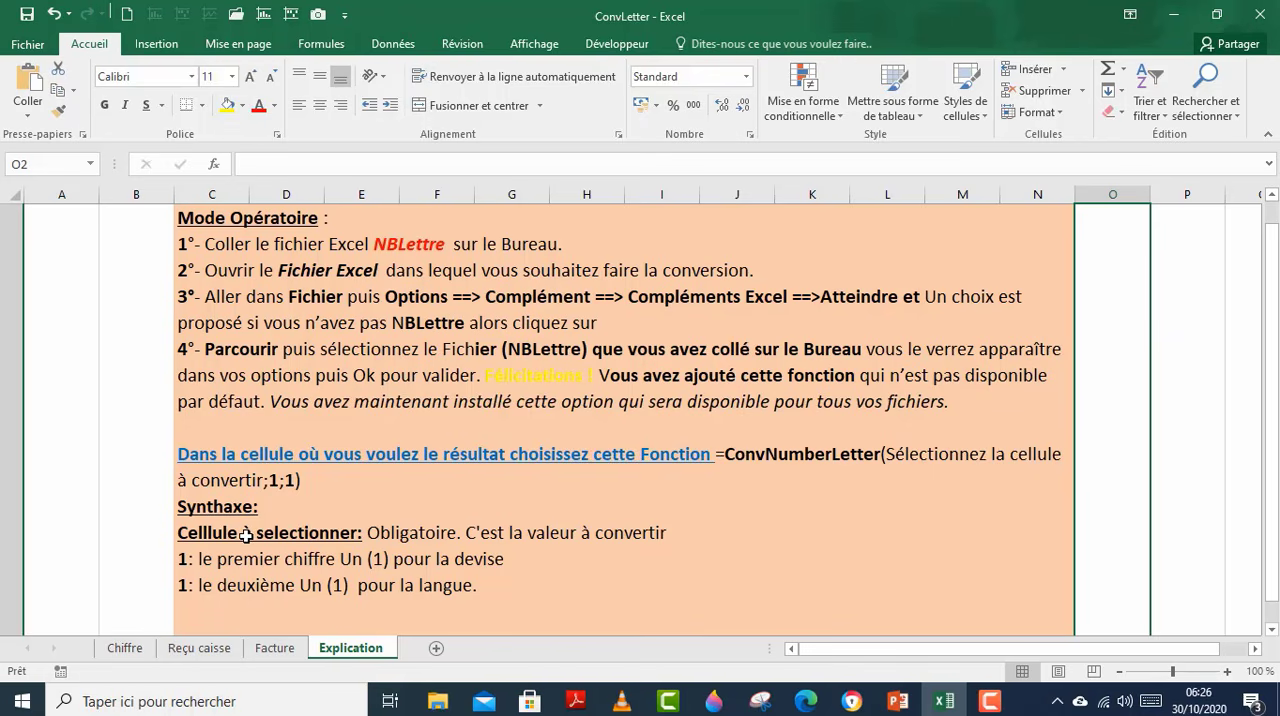
double_click(713, 454)
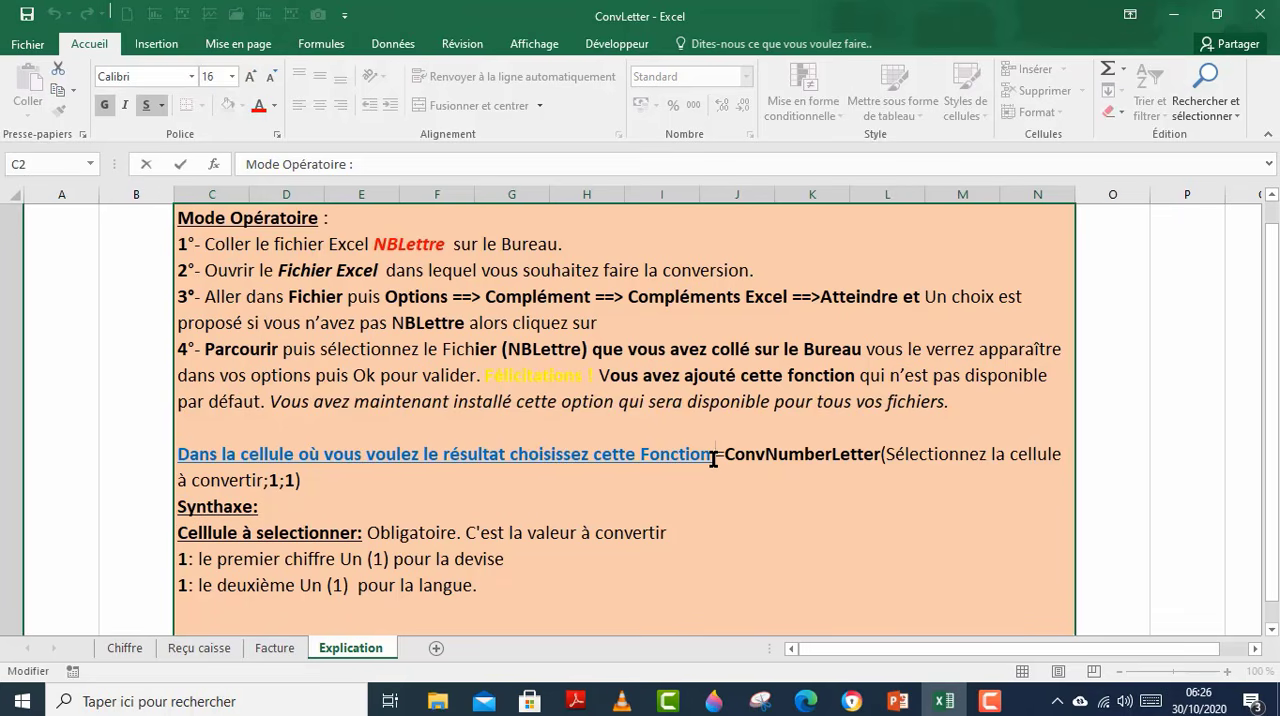
key(alt+Return)
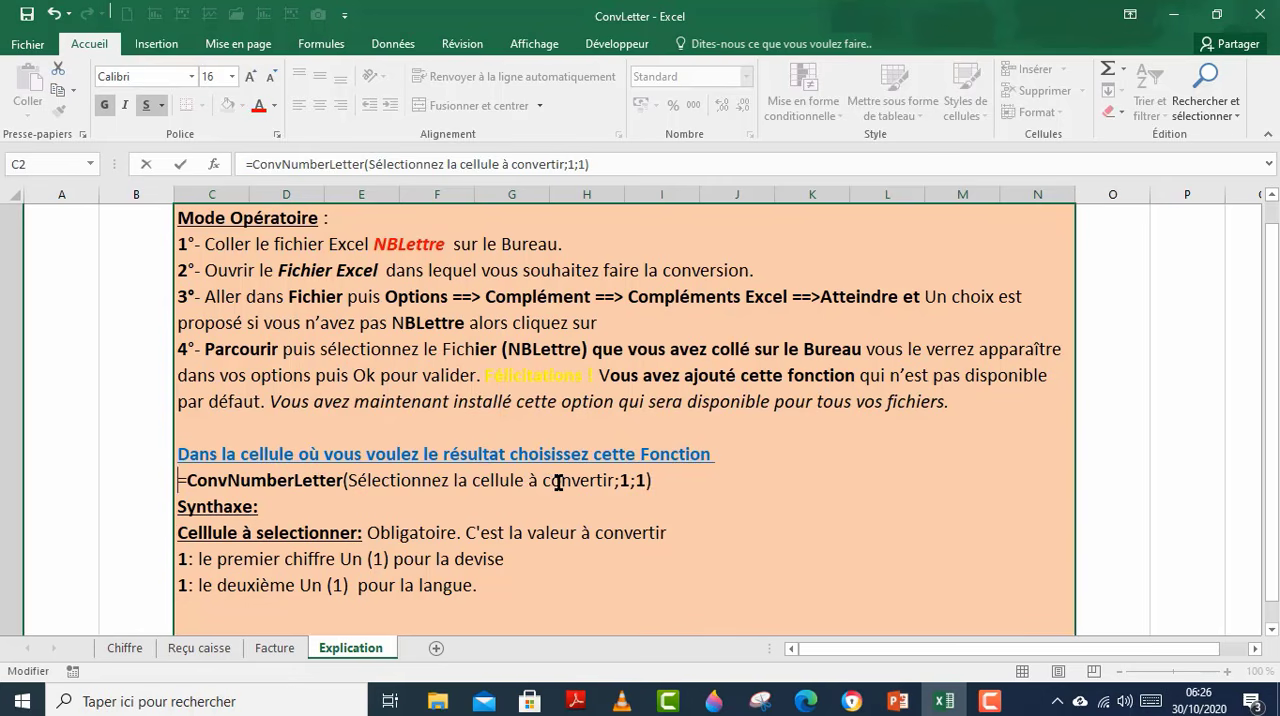
click(625, 484)
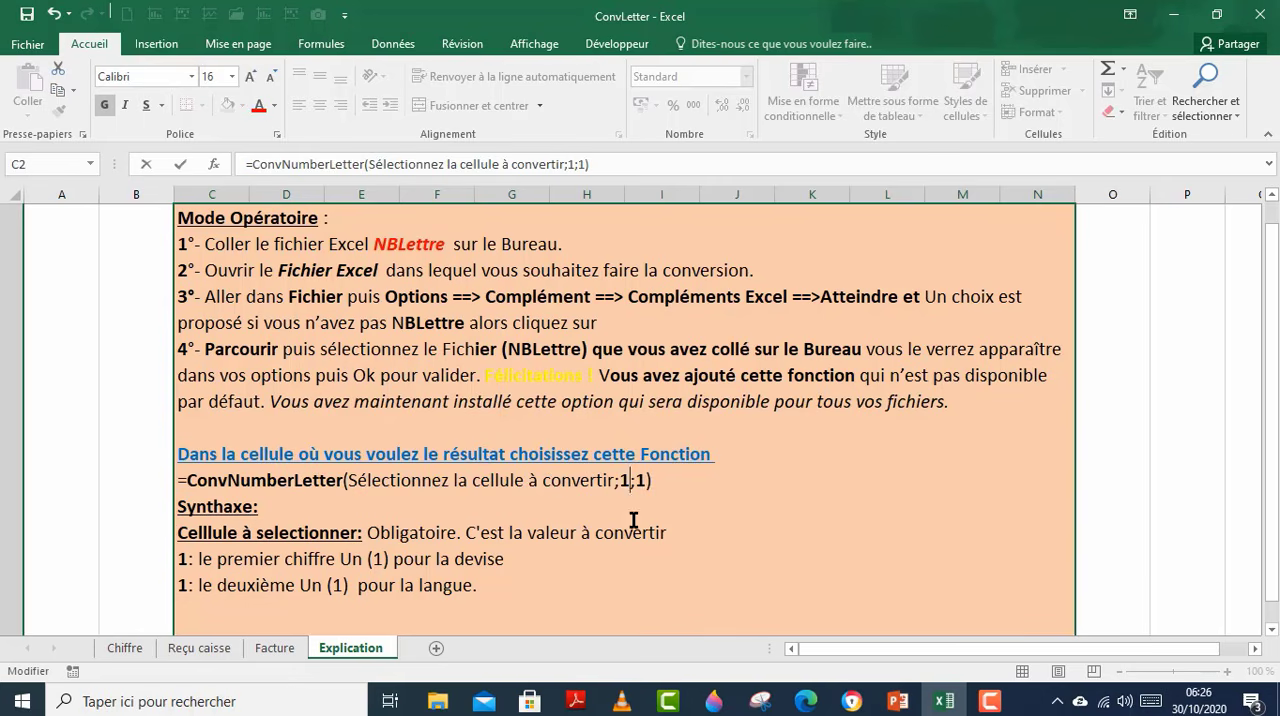
click(619, 485)
click(637, 484)
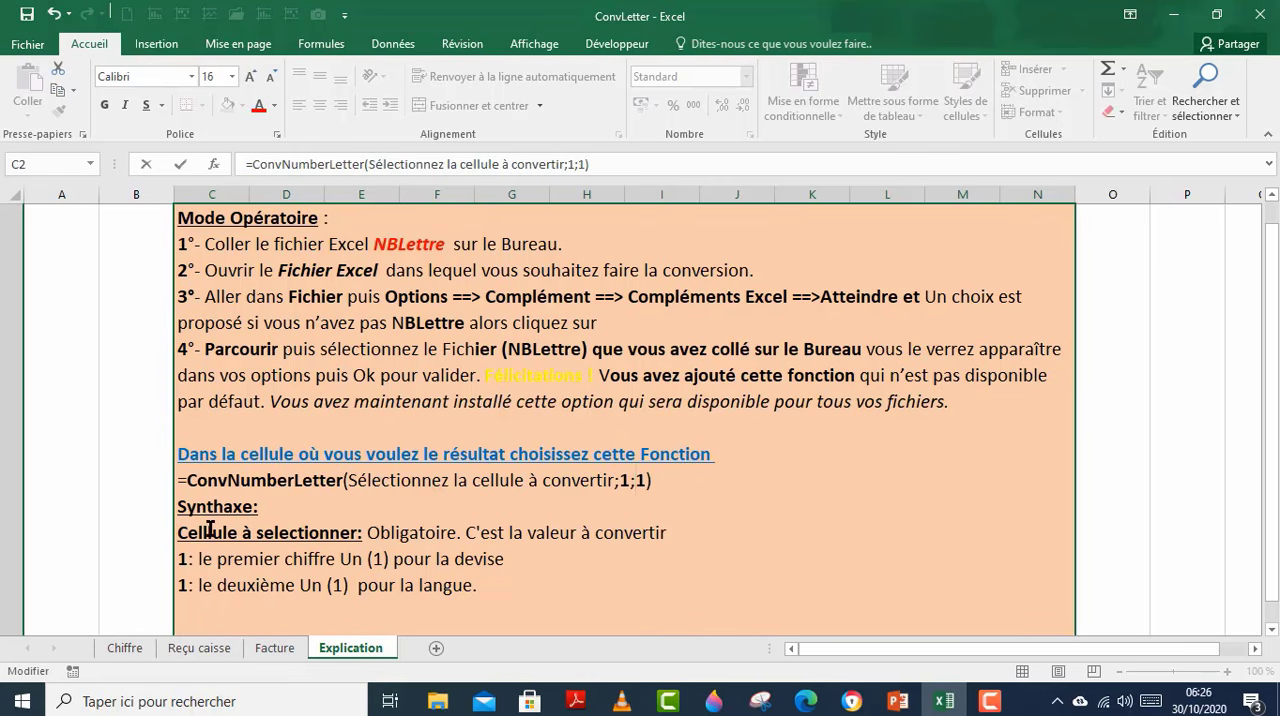